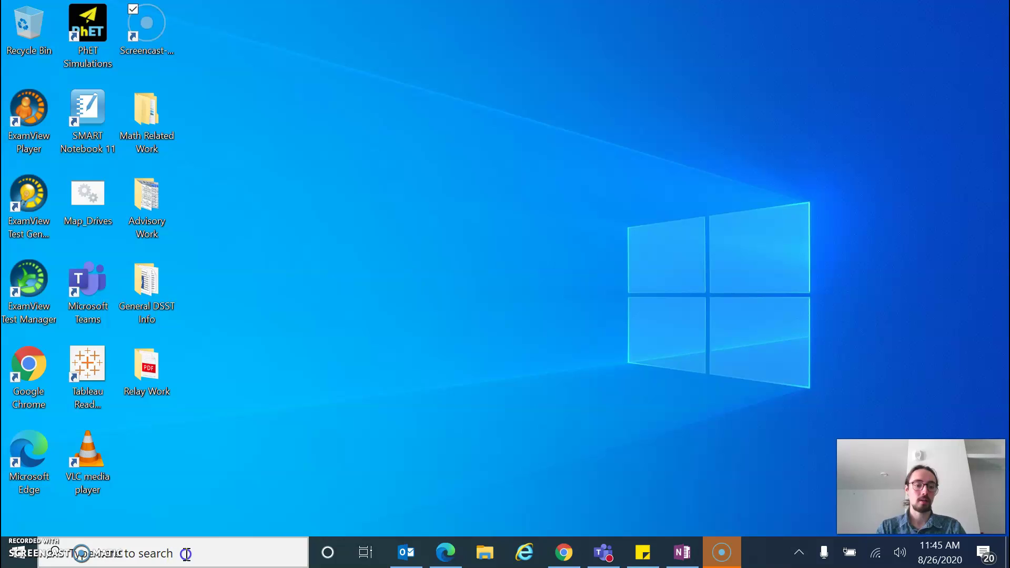
Step: Search Windows for the Snipping Tool app and pin it to the taskbar
{"action": "type", "text": "sn"}
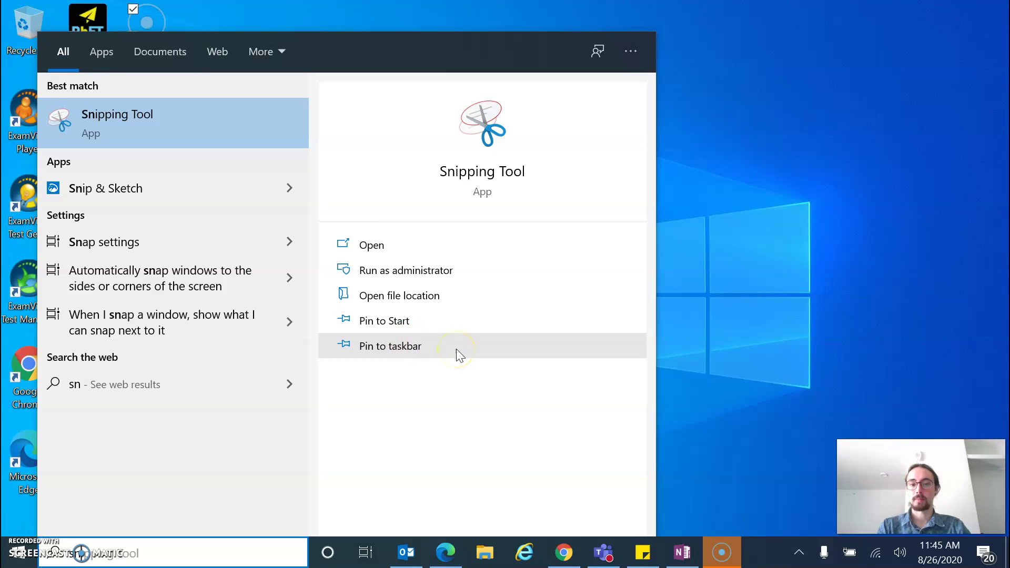
{"action": "right_click", "coordinate": [188, 125]}
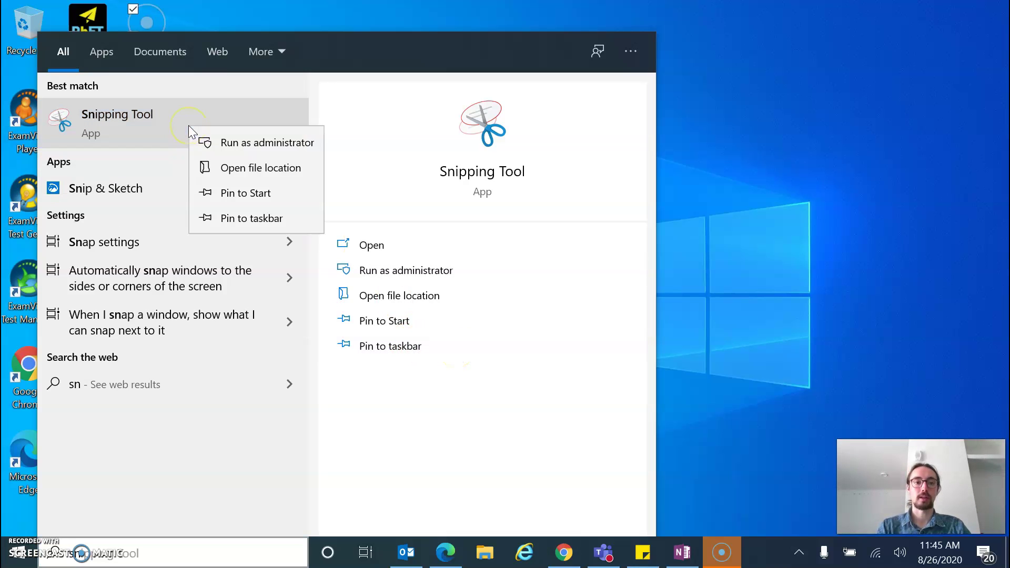
{"action": "left_click", "coordinate": [266, 215]}
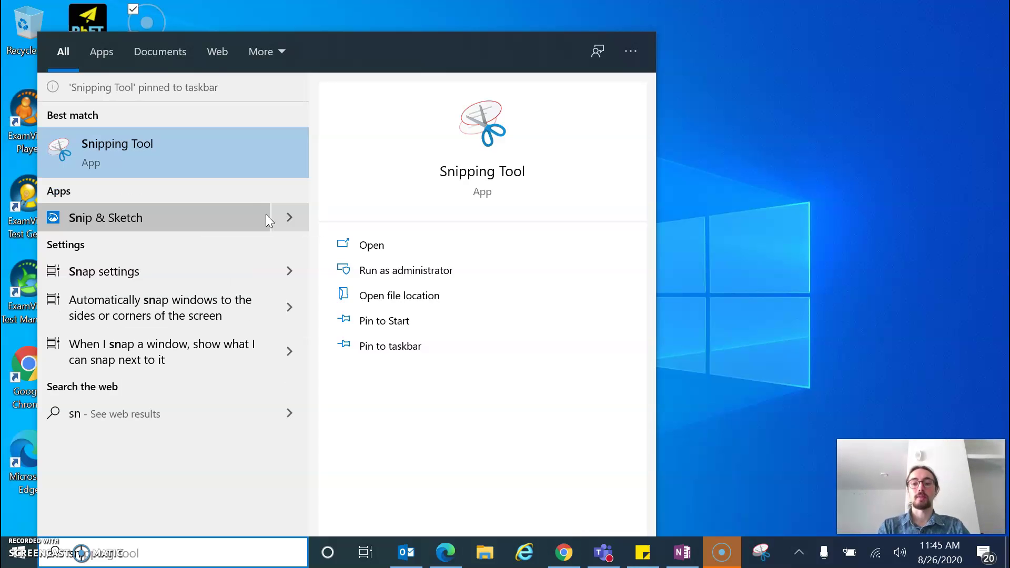
Step: Open the pinned Snipping Tool as a trial and close its window again
{"action": "left_click", "coordinate": [761, 552]}
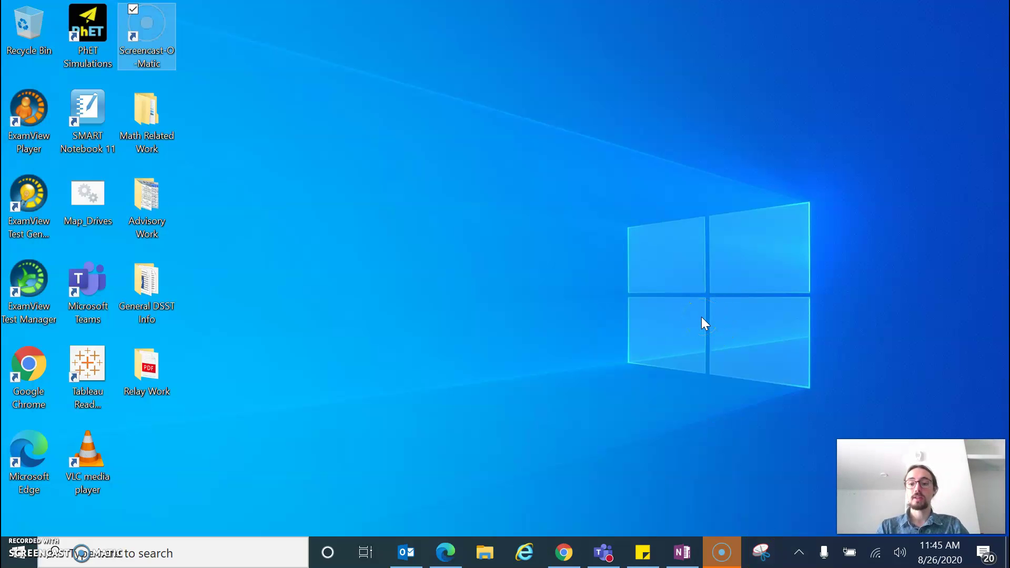
{"action": "left_click", "coordinate": [762, 557]}
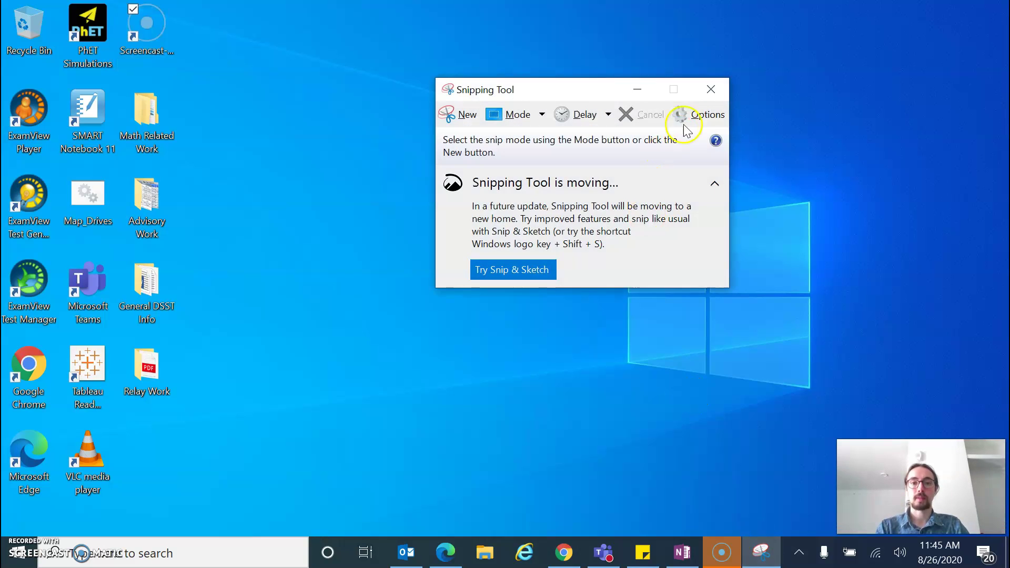
{"action": "left_click", "coordinate": [711, 89]}
{"action": "left_click", "coordinate": [522, 362]}
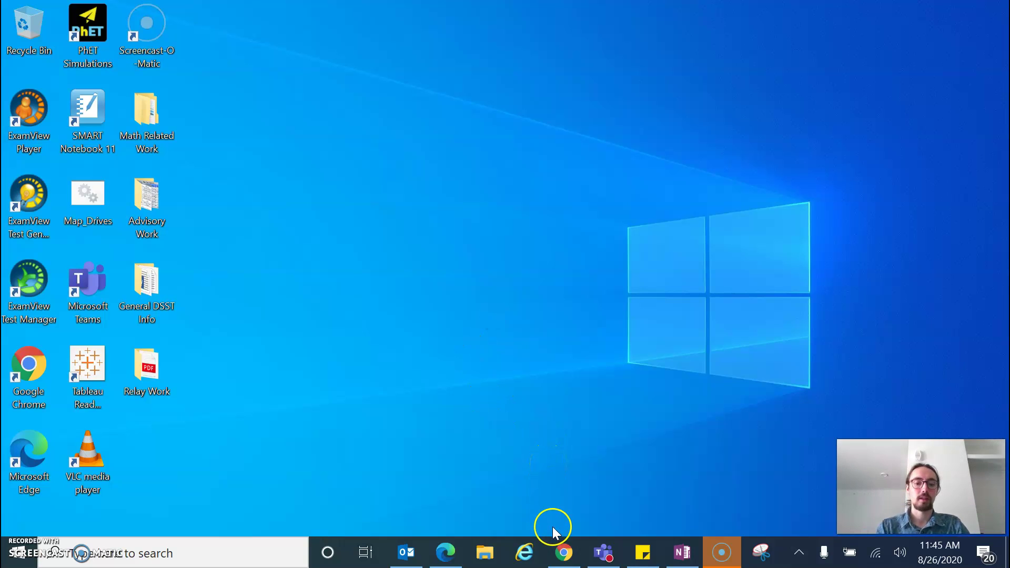
Step: Switch to Chrome and open a "Factor Trinomials (a>1) Level 1" problem from the DeltaMath assignment 0.2 Factor Quadratics with Box Practice
{"action": "left_click", "coordinate": [563, 552]}
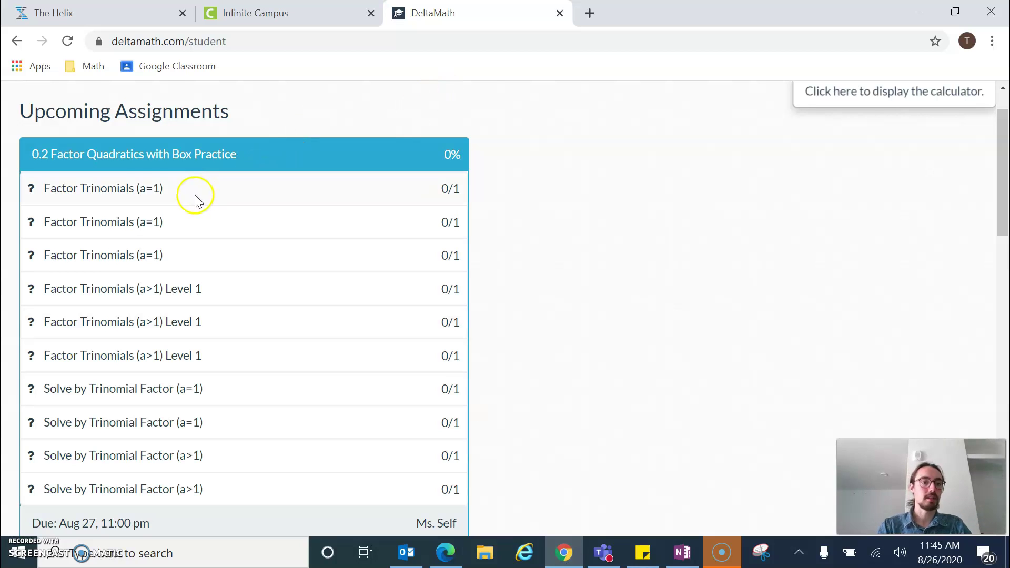
{"action": "left_click", "coordinate": [136, 294]}
{"action": "scroll", "coordinate": [391, 345], "scroll_direction": "down", "scroll_amount": 2}
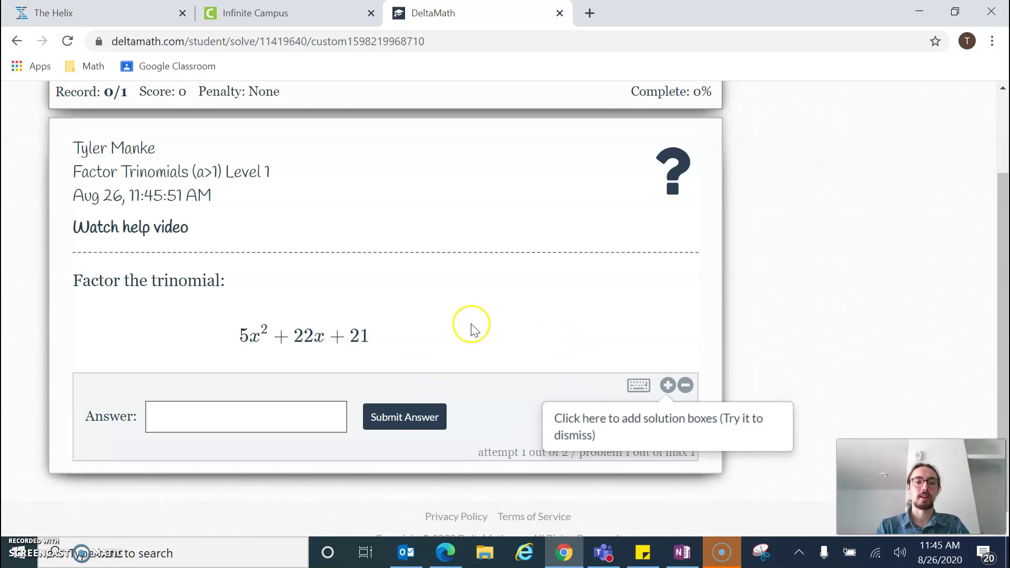
Step: Capture a rectangular snip of the trinomial 5x² + 22x + 21 with the Snipping Tool
{"action": "left_click", "coordinate": [757, 557]}
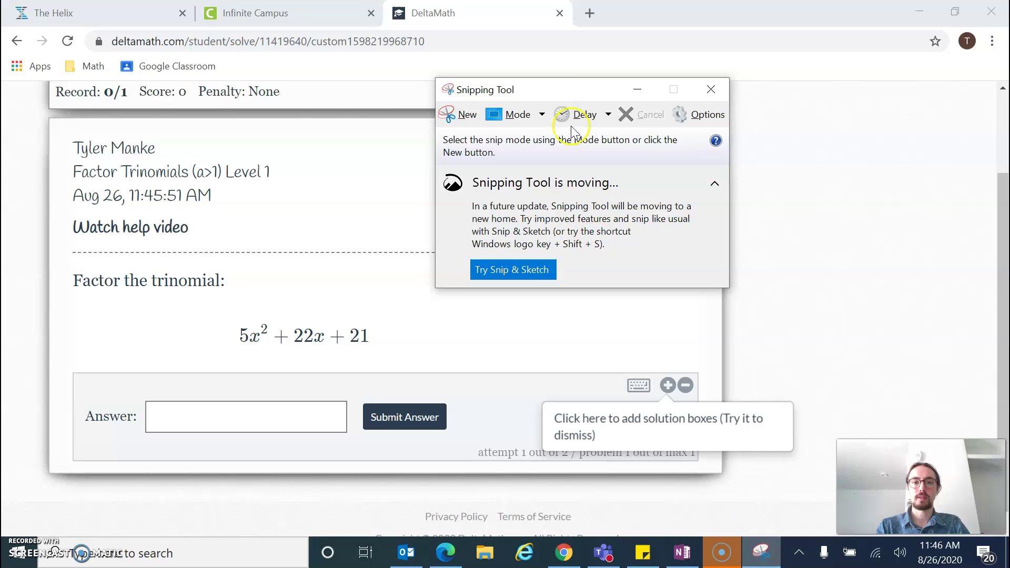
{"action": "left_click_drag", "start_coordinate": [567, 96], "coordinate": [701, 63]}
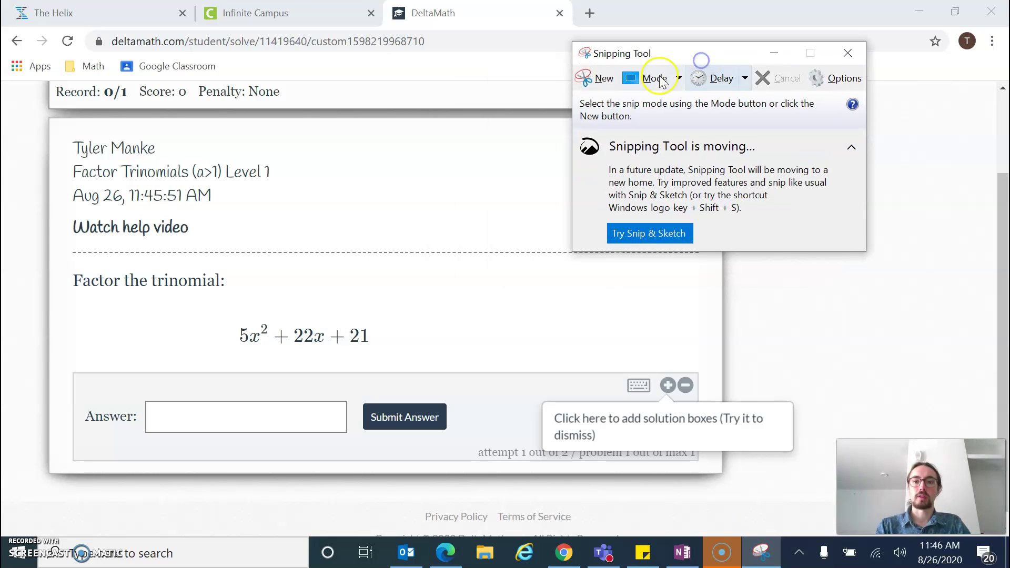
{"action": "left_click", "coordinate": [595, 77]}
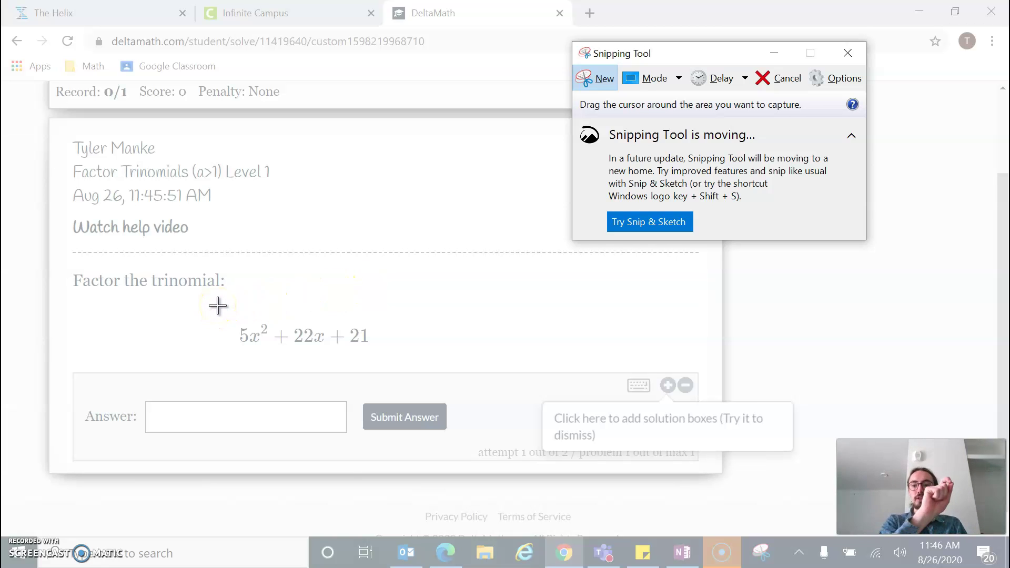
{"action": "left_click_drag", "start_coordinate": [218, 305], "coordinate": [387, 360]}
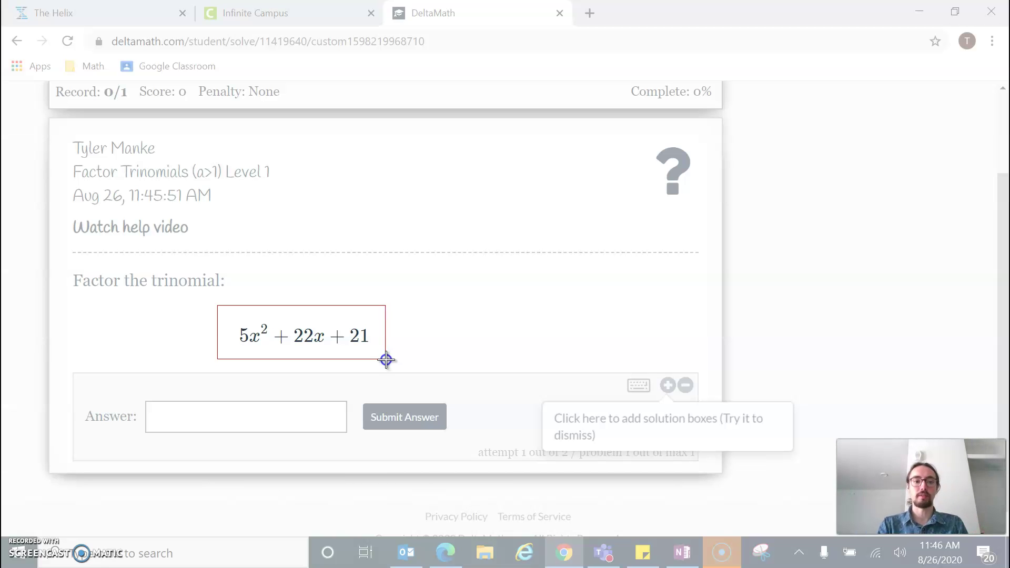
{"action": "left_click_drag", "start_coordinate": [386, 360], "coordinate": [386, 360]}
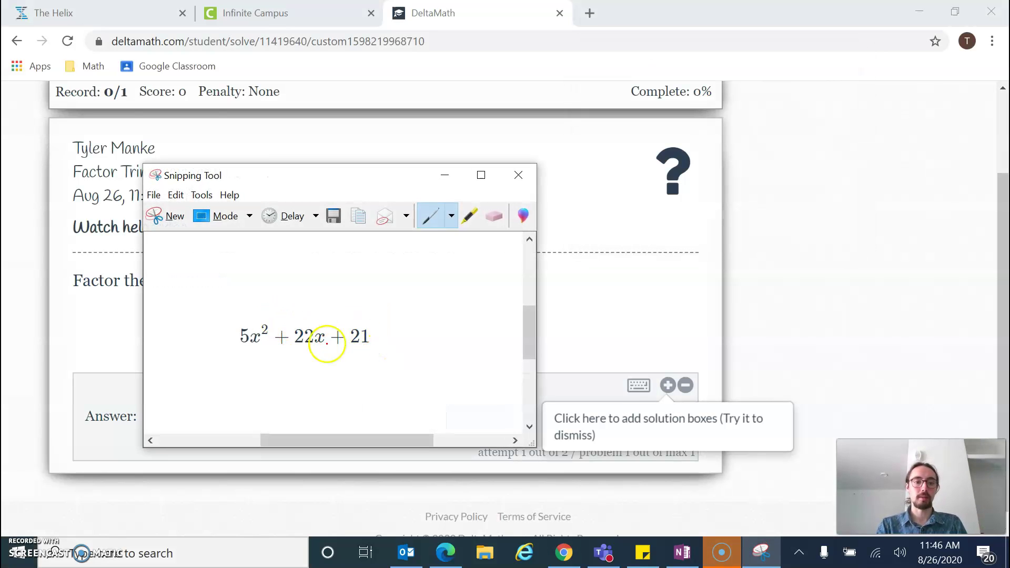
Step: Save the snip to the Desktop as a PNG file named Question and close the Snipping Tool
{"action": "left_click", "coordinate": [154, 195]}
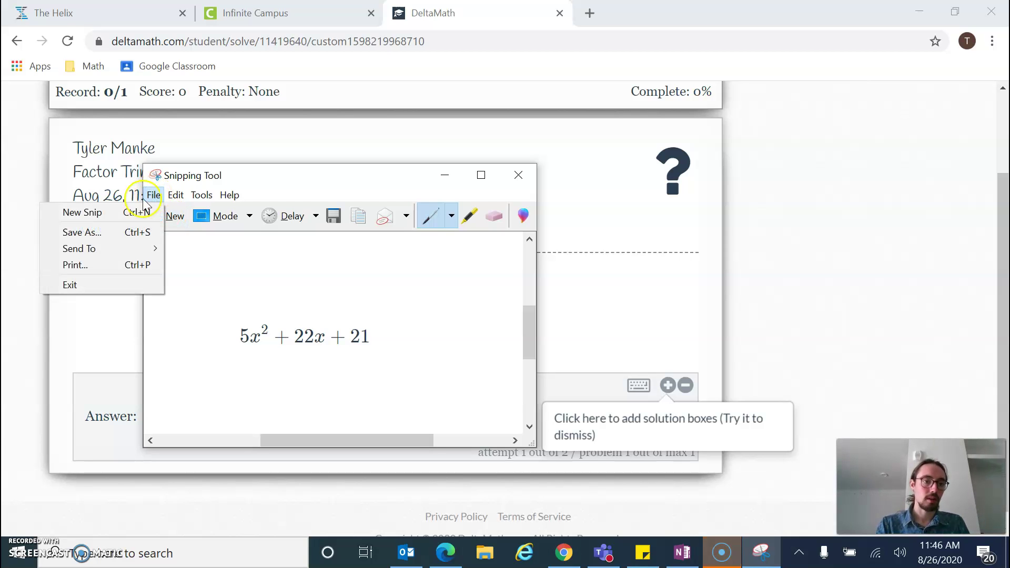
{"action": "left_click", "coordinate": [103, 233]}
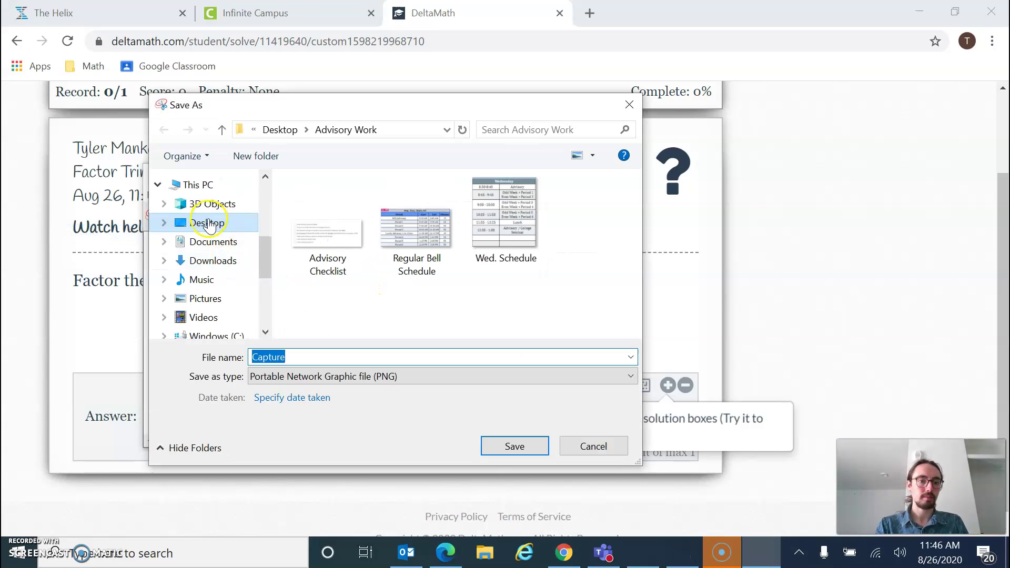
{"action": "left_click", "coordinate": [210, 223]}
{"action": "left_click", "coordinate": [306, 354]}
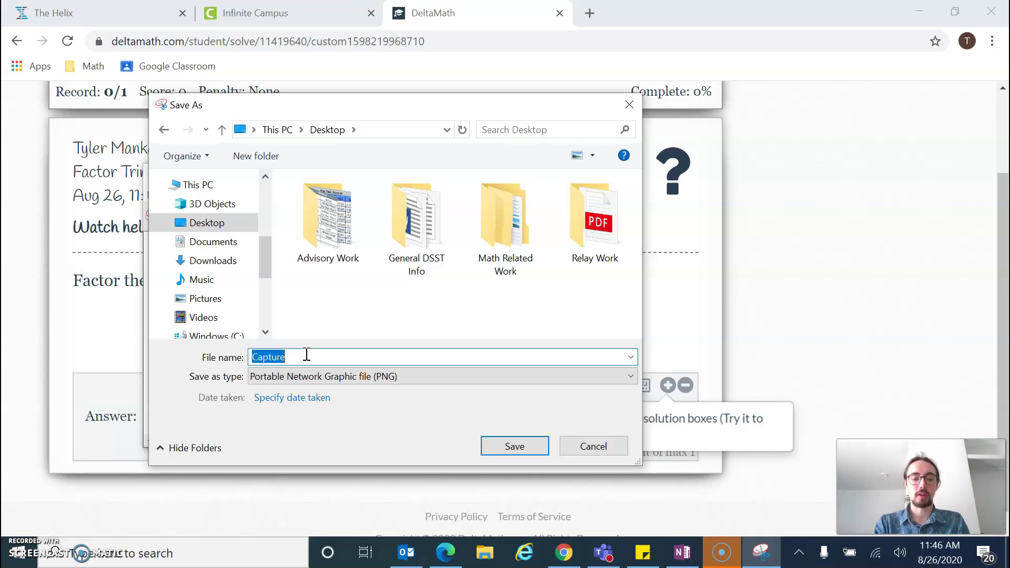
{"action": "type", "text": "Question"}
{"action": "key", "text": "Return"}
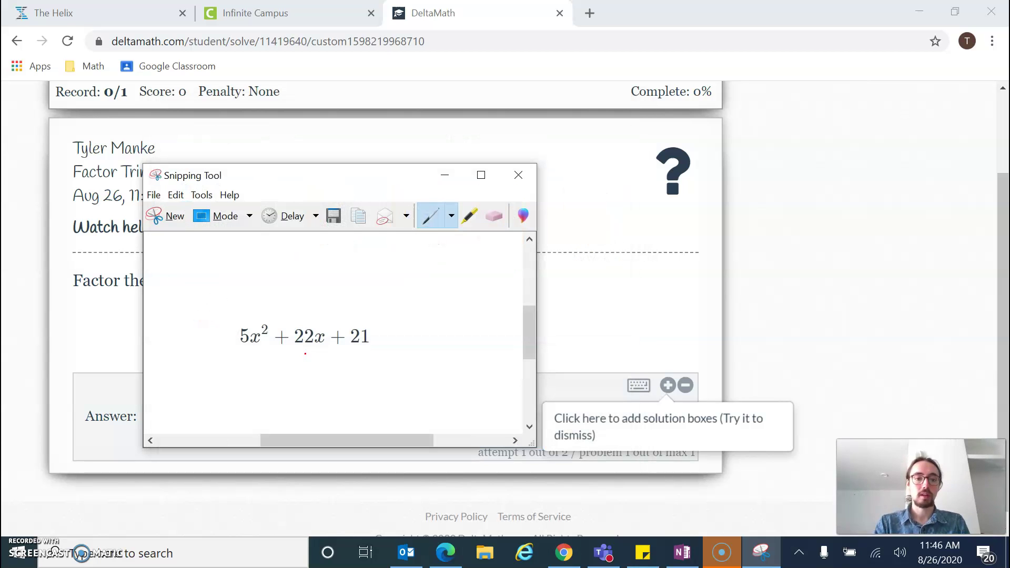
{"action": "left_click", "coordinate": [518, 178]}
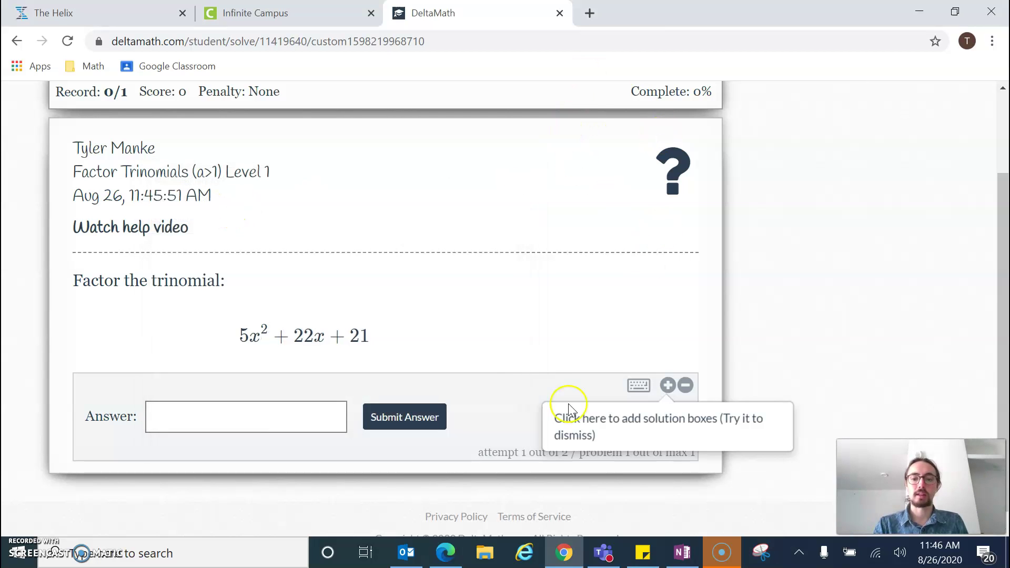
Step: Go to office.com in a new browser tab and open the Class Notebook app
{"action": "left_click", "coordinate": [590, 17]}
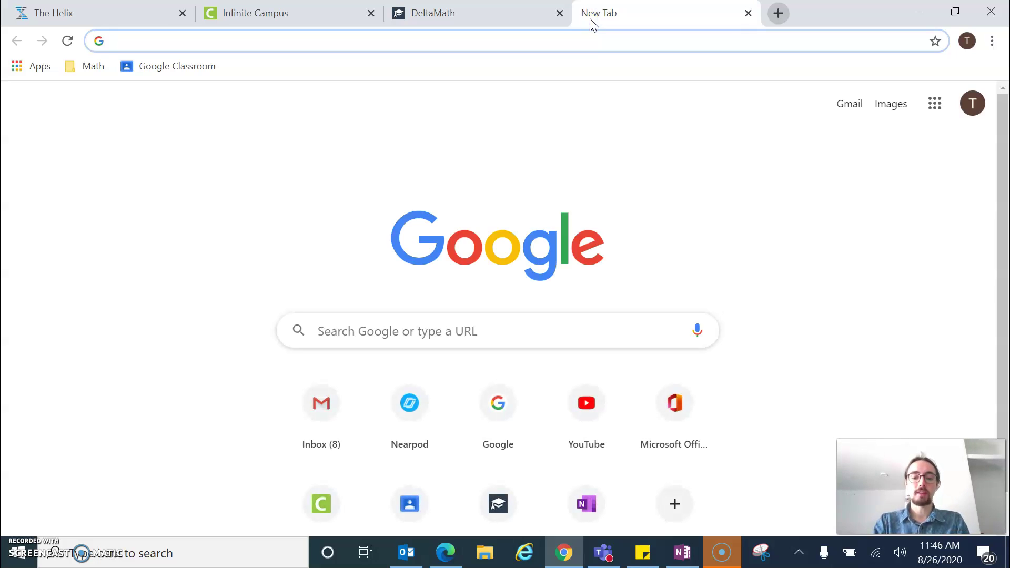
{"action": "type", "text": "office.com"}
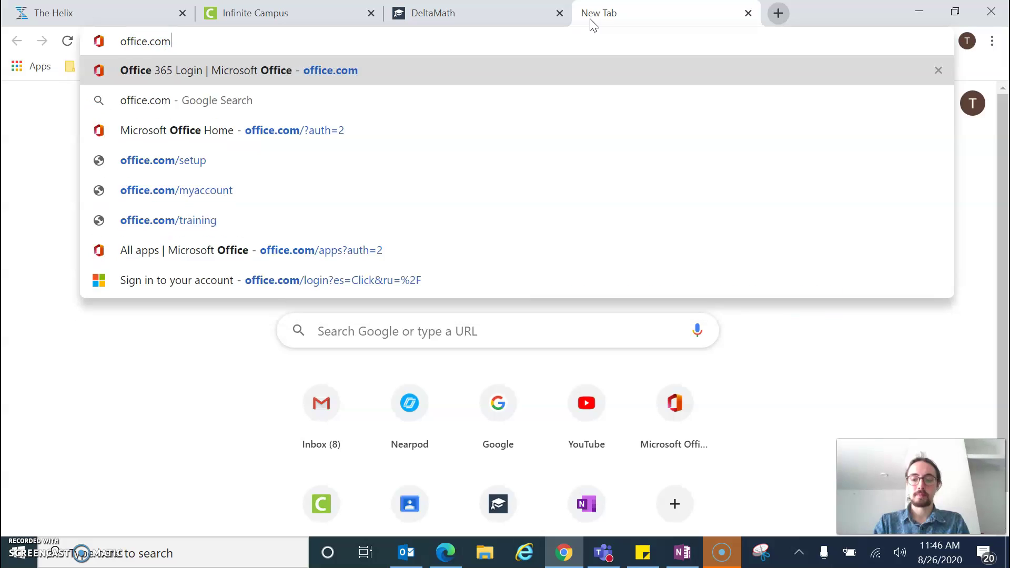
{"action": "key", "text": "Return"}
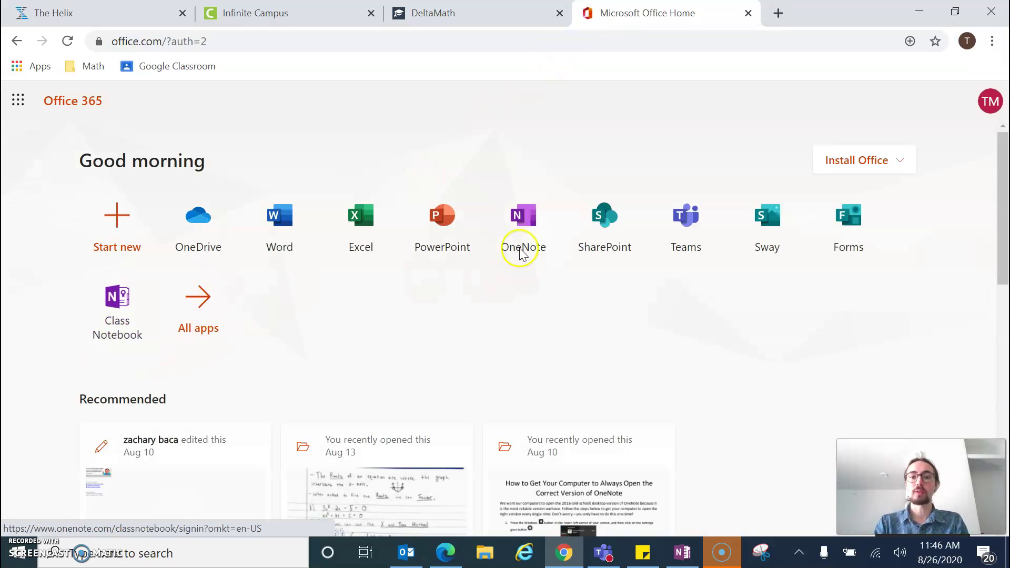
{"action": "left_click", "coordinate": [108, 299]}
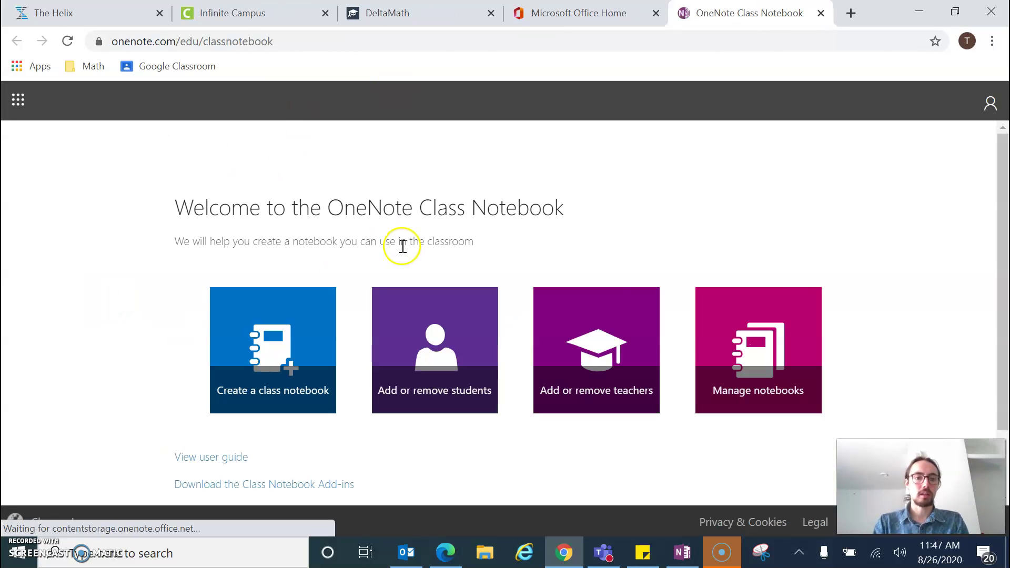
Step: Choose to manage the P3 Algebra II Honors 20-21 class notebook and open that notebook in OneNote
{"action": "left_click", "coordinate": [773, 308]}
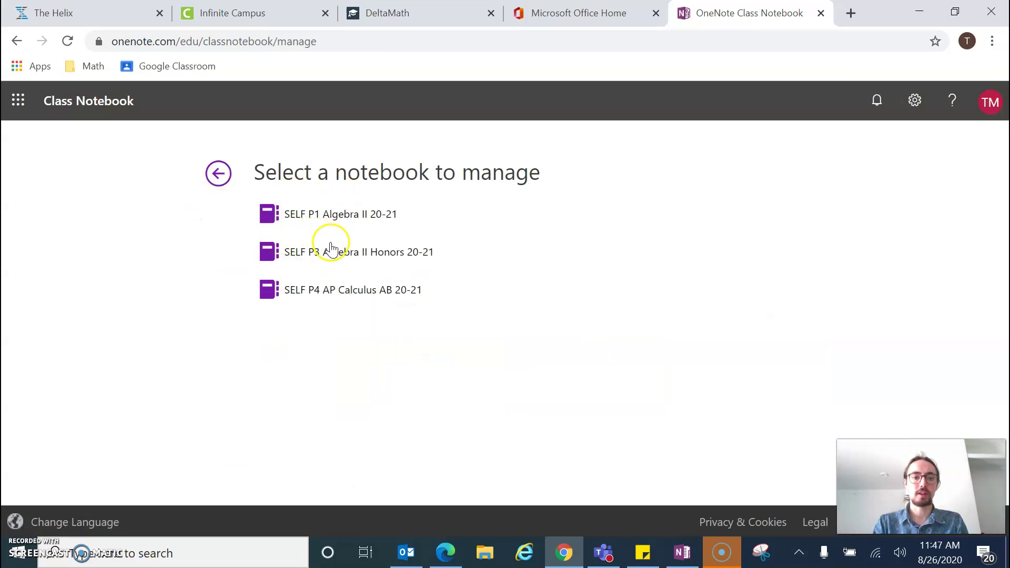
{"action": "left_click", "coordinate": [334, 258]}
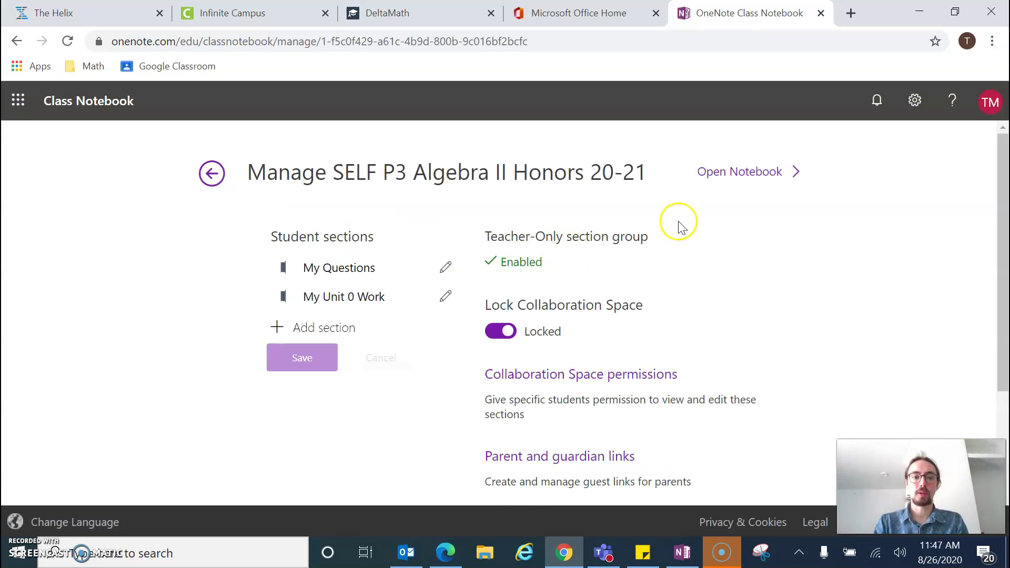
{"action": "left_click", "coordinate": [742, 174]}
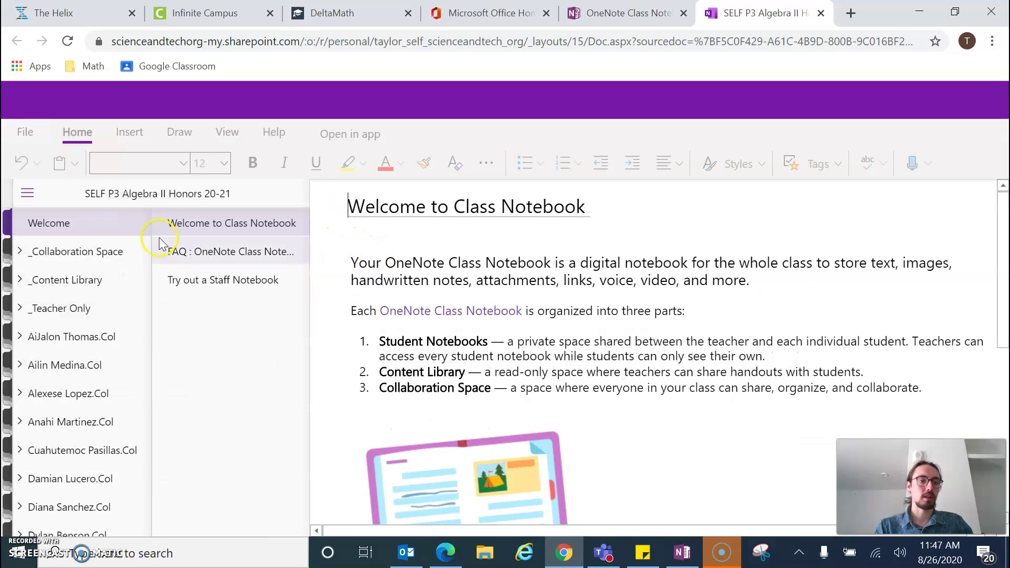
Step: Open the "Ask Your Questions Here" page in the My Questions section of the last student's notebook, at the area for posting questions
{"action": "left_click", "coordinate": [31, 194]}
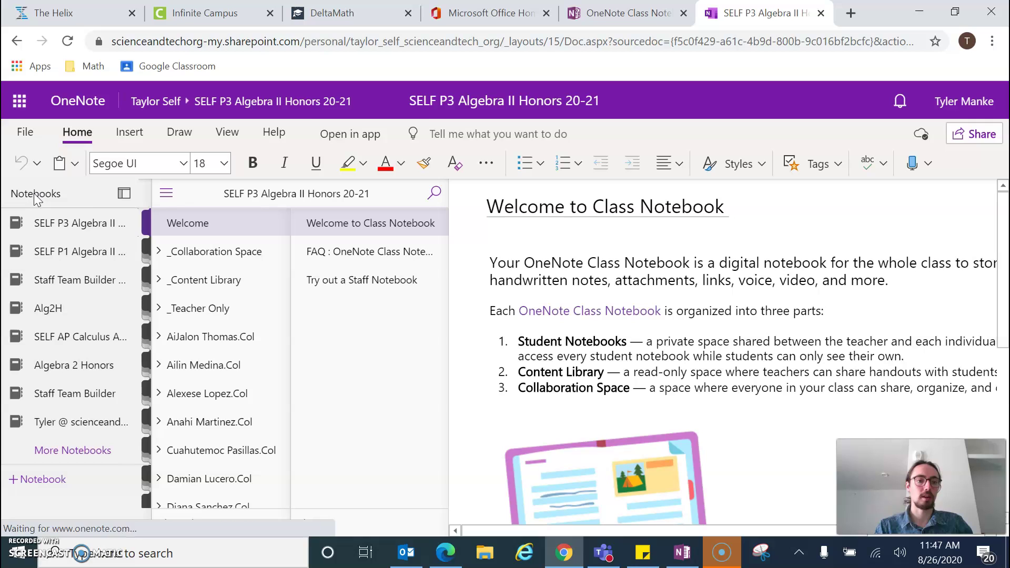
{"action": "left_click", "coordinate": [170, 197]}
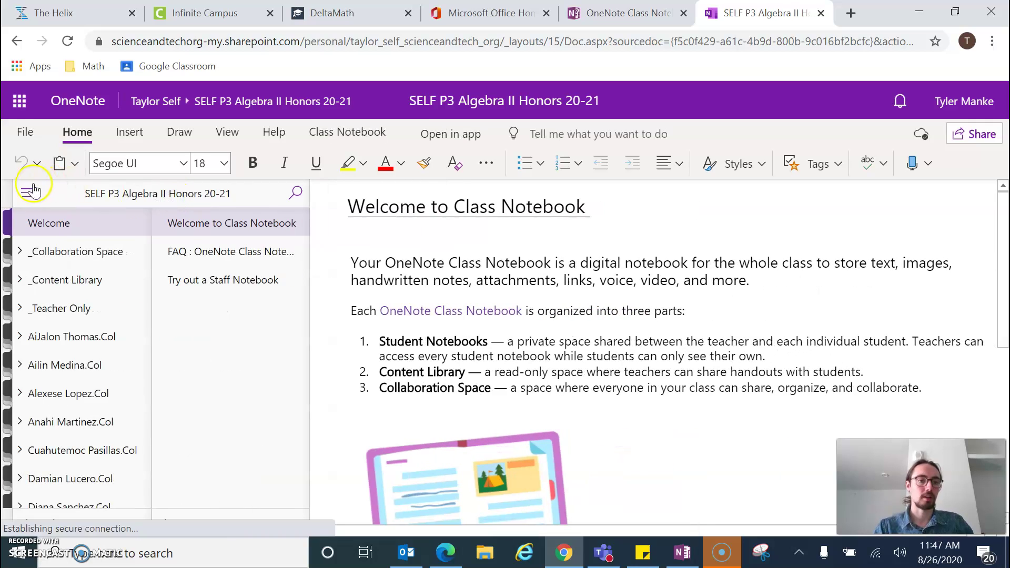
{"action": "scroll", "coordinate": [95, 323], "scroll_direction": "down", "scroll_amount": 12}
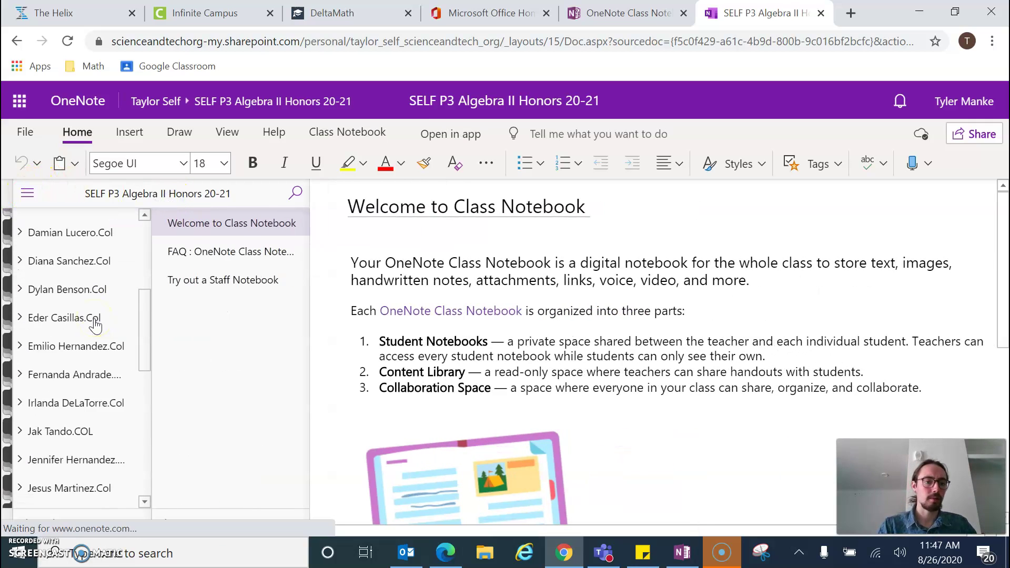
{"action": "scroll", "coordinate": [95, 324], "scroll_direction": "down", "scroll_amount": 1}
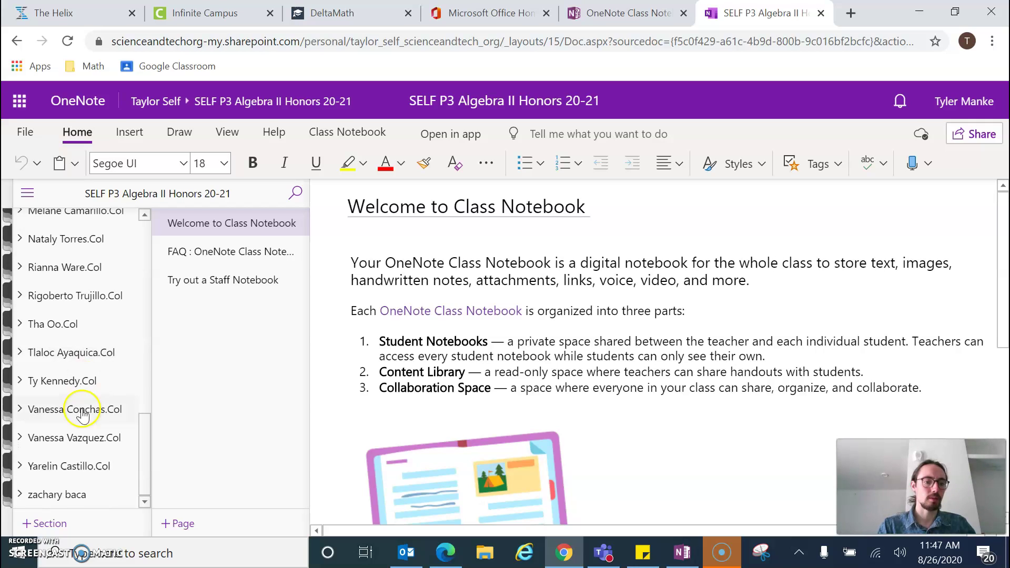
{"action": "left_click", "coordinate": [64, 497]}
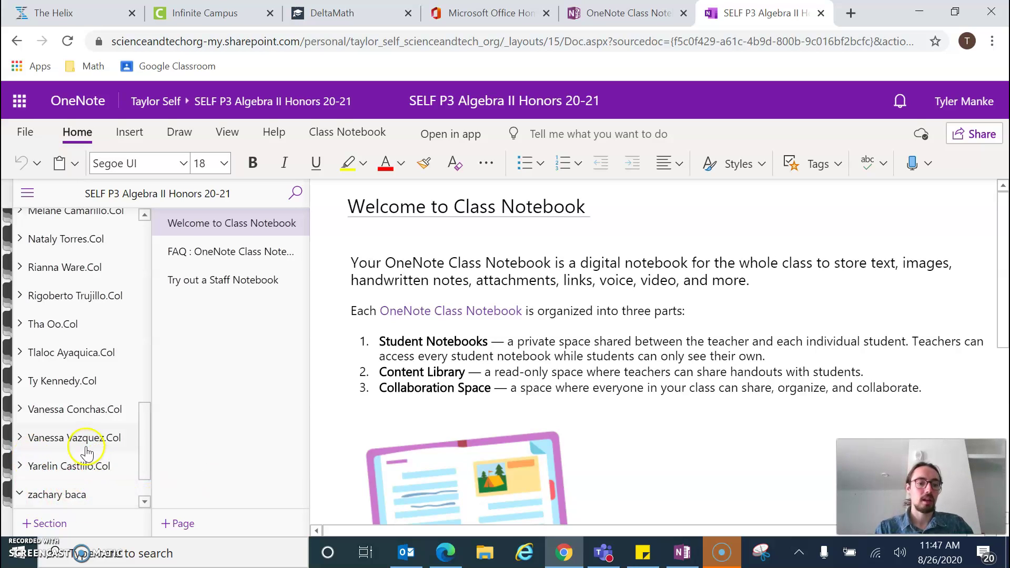
{"action": "scroll", "coordinate": [87, 451], "scroll_direction": "down", "scroll_amount": 1}
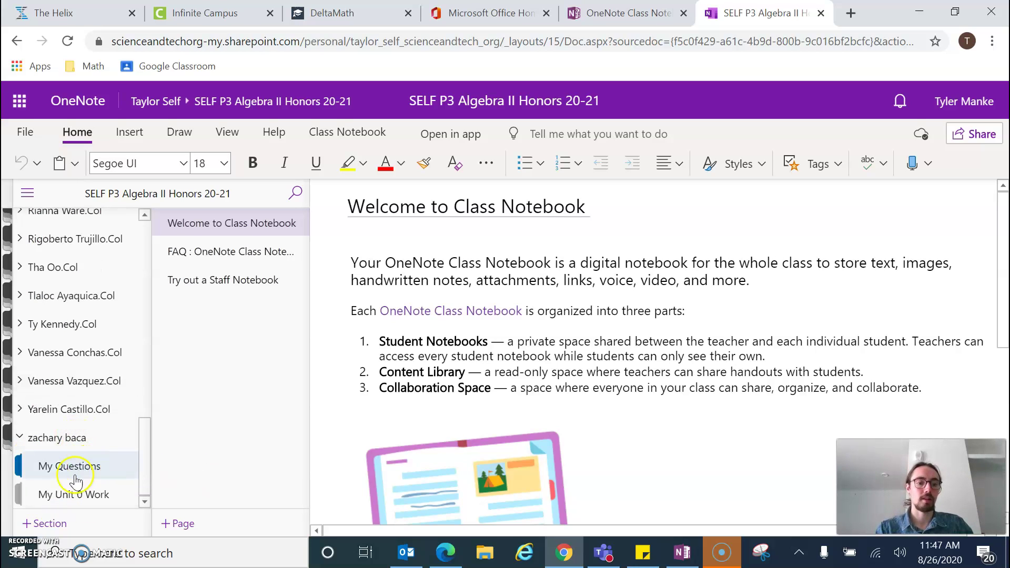
{"action": "left_click", "coordinate": [106, 468]}
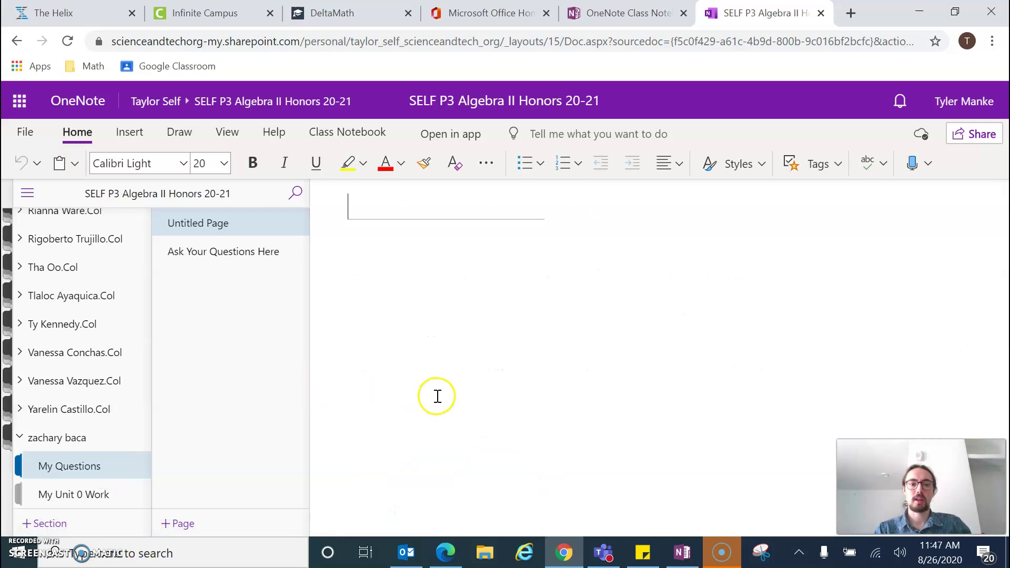
{"action": "left_click", "coordinate": [241, 256]}
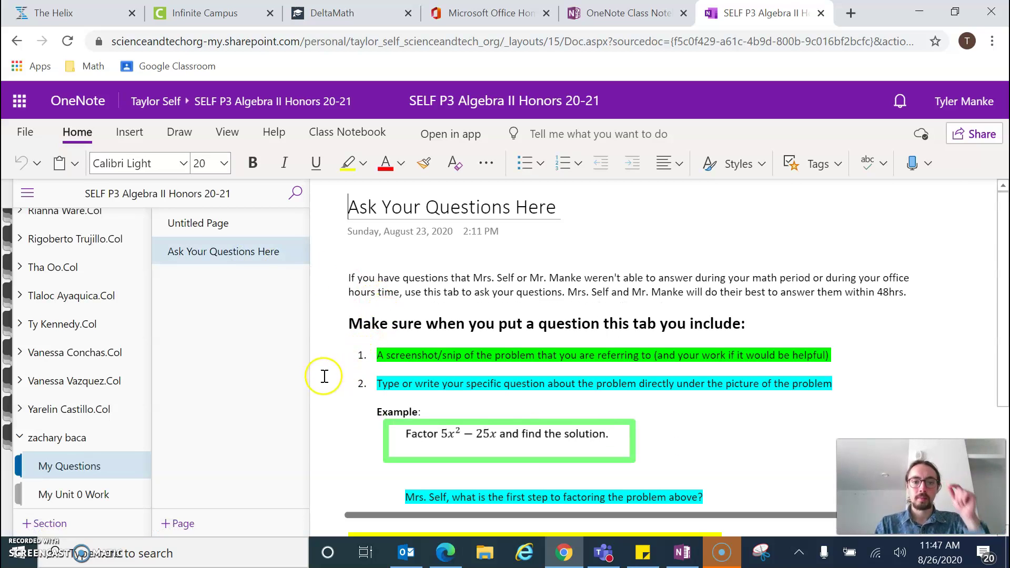
{"action": "scroll", "coordinate": [325, 376], "scroll_direction": "down", "scroll_amount": 4}
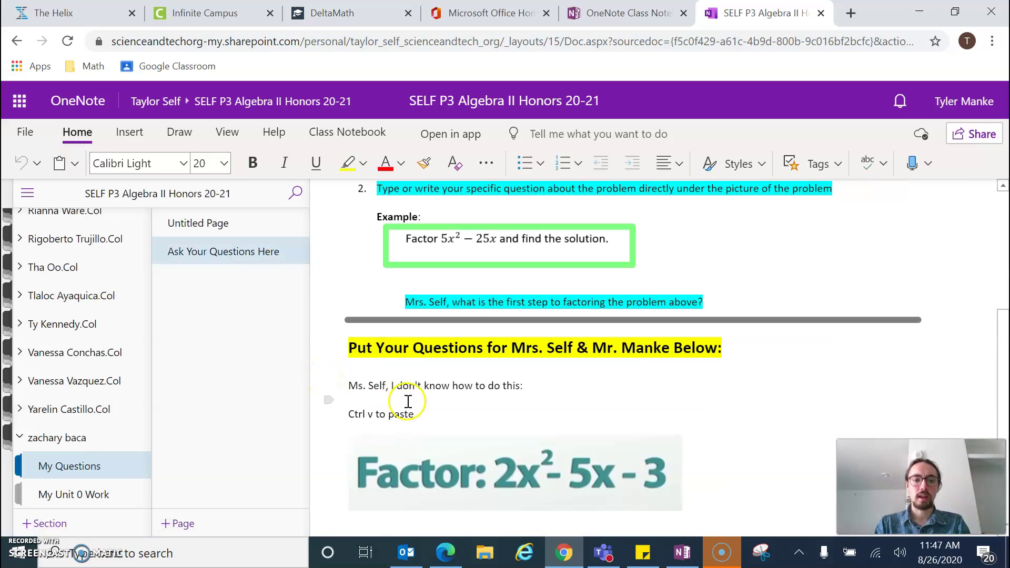
Step: Snap the browser window to half the screen, open the Question image from the desktop in Photos, and copy it
{"action": "left_click_drag", "start_coordinate": [874, 21], "coordinate": [1007, 157]}
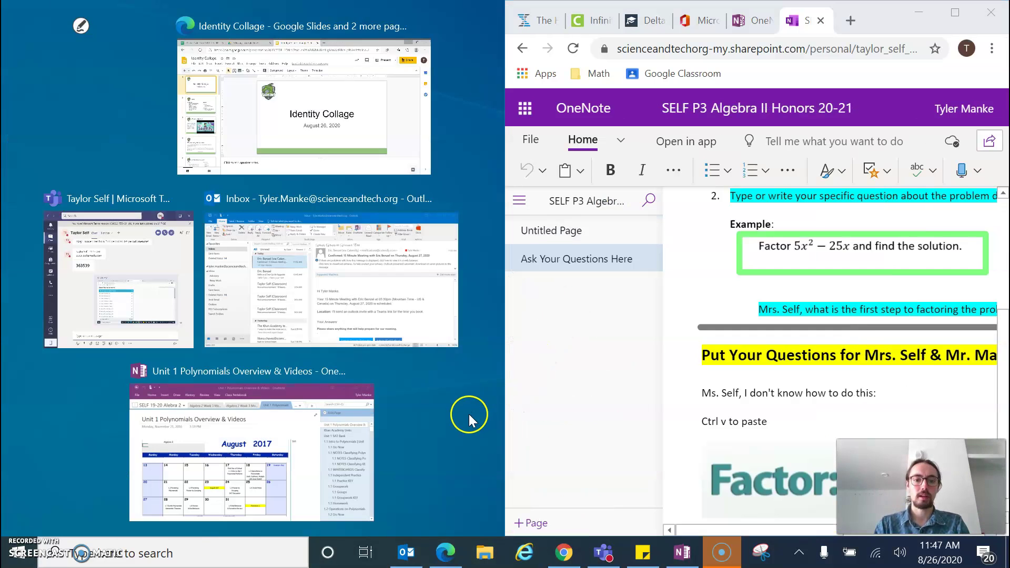
{"action": "left_click", "coordinate": [469, 415]}
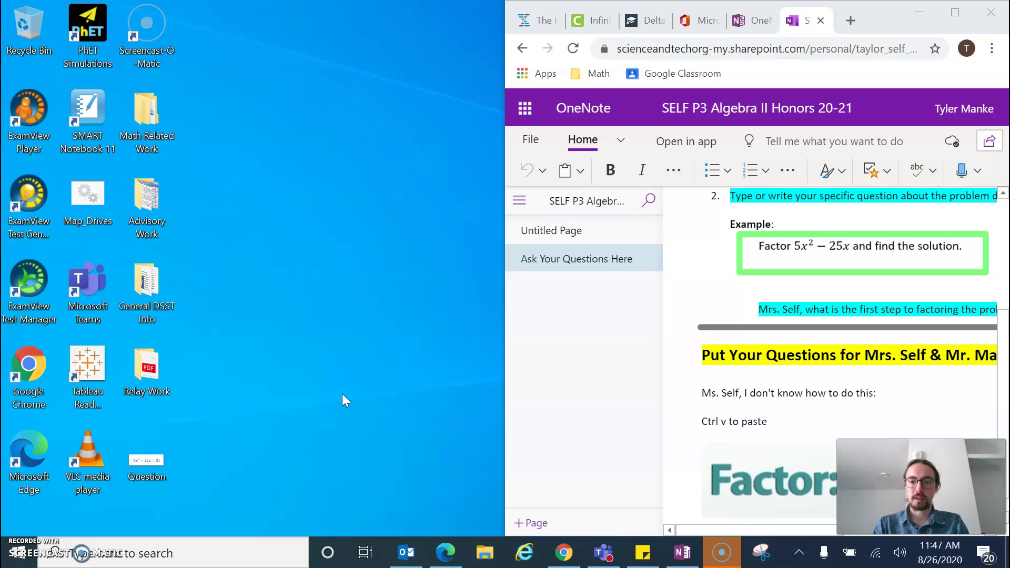
{"action": "double_click", "coordinate": [163, 460]}
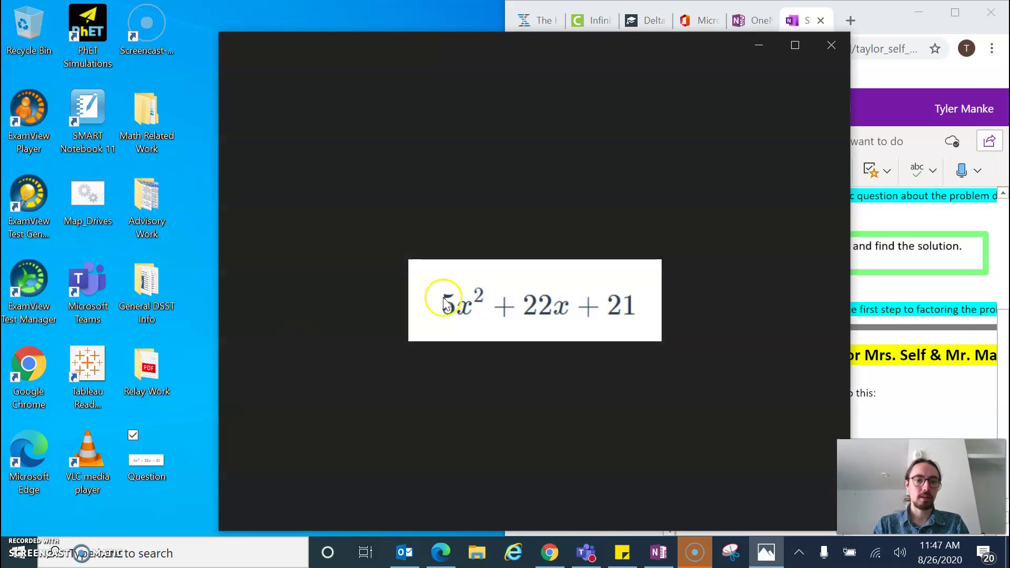
{"action": "right_click", "coordinate": [472, 320]}
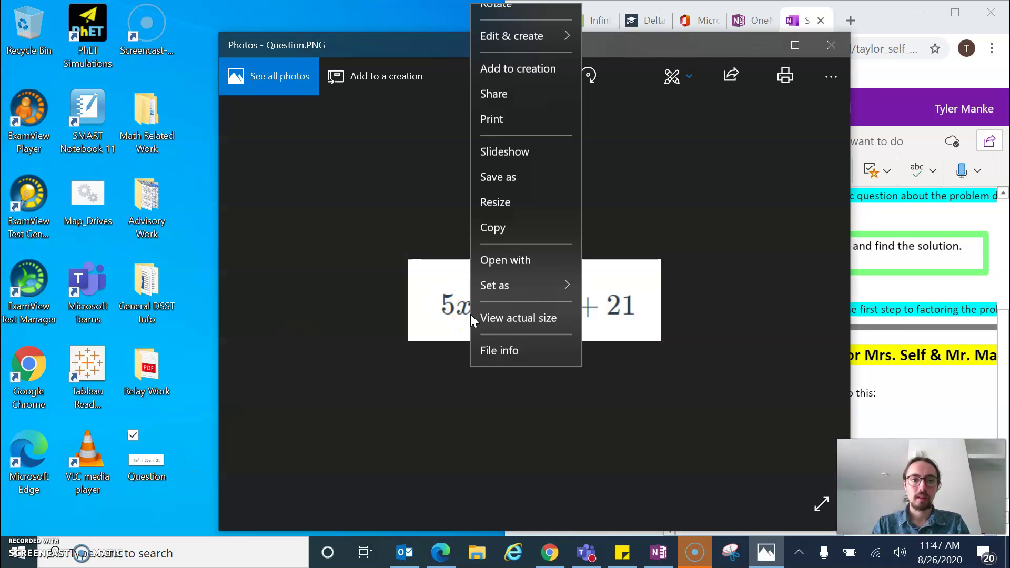
{"action": "left_click", "coordinate": [505, 269]}
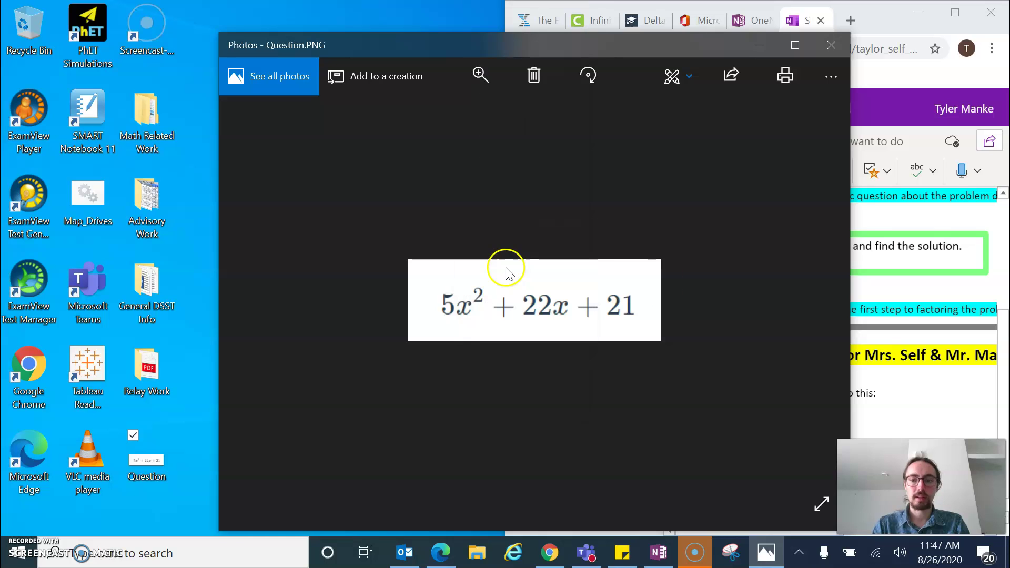
Step: Paste the copied problem image on a new line below the existing "I don't know how to do this:" line in the questions area
{"action": "left_click", "coordinate": [951, 391]}
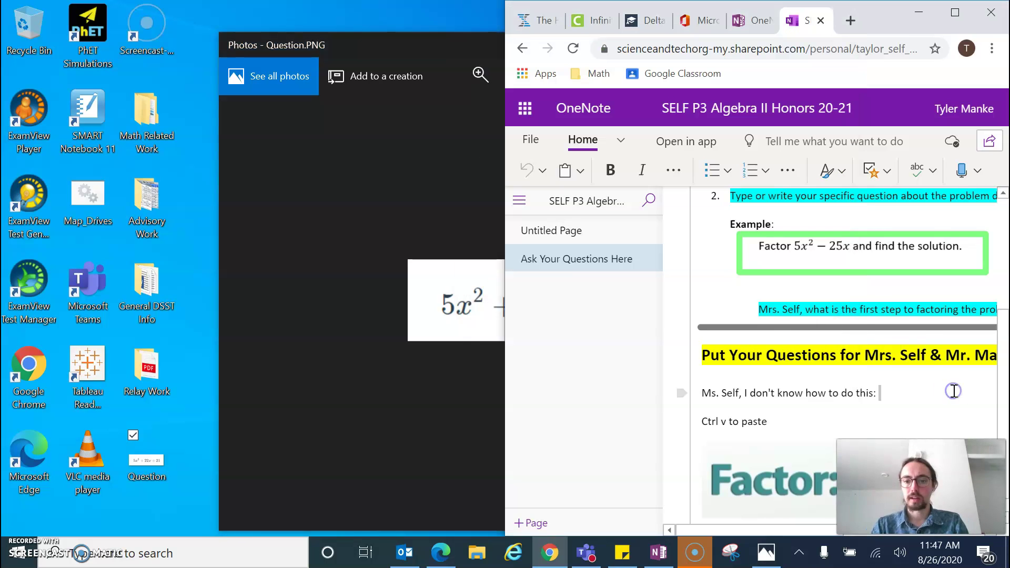
{"action": "left_click", "coordinate": [883, 394]}
{"action": "key", "text": "Return"}
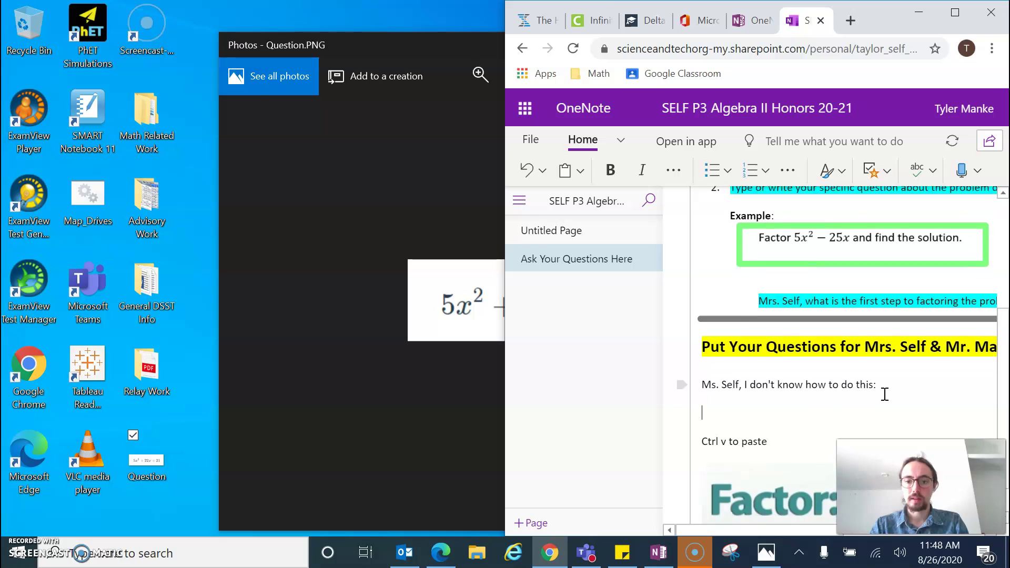
{"action": "scroll", "coordinate": [873, 390], "scroll_direction": "down", "scroll_amount": 1}
{"action": "left_click", "coordinate": [707, 388]}
{"action": "right_click", "coordinate": [708, 387]}
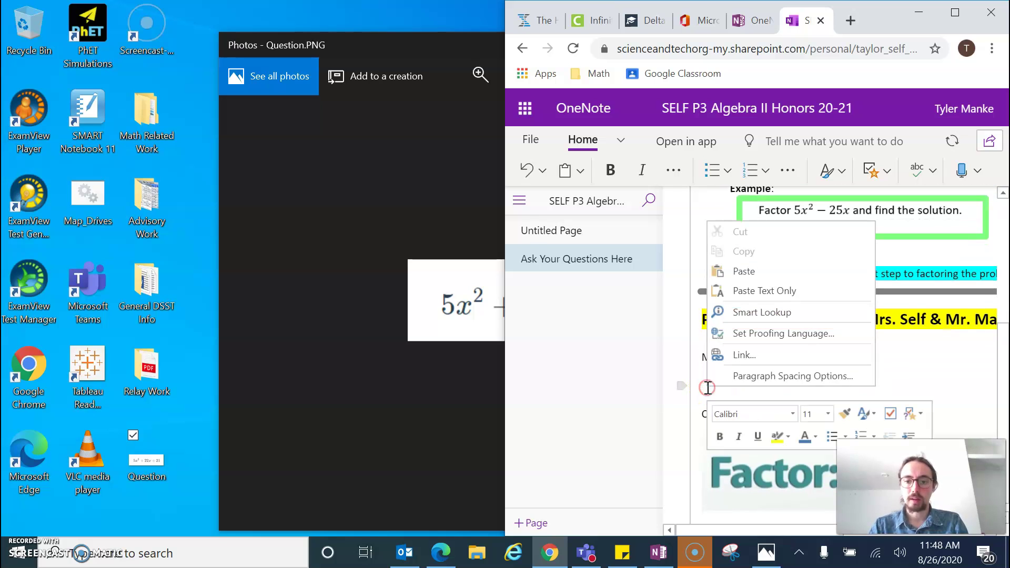
{"action": "left_click", "coordinate": [746, 270]}
{"action": "left_click", "coordinate": [875, 374]}
{"action": "left_click", "coordinate": [744, 379]}
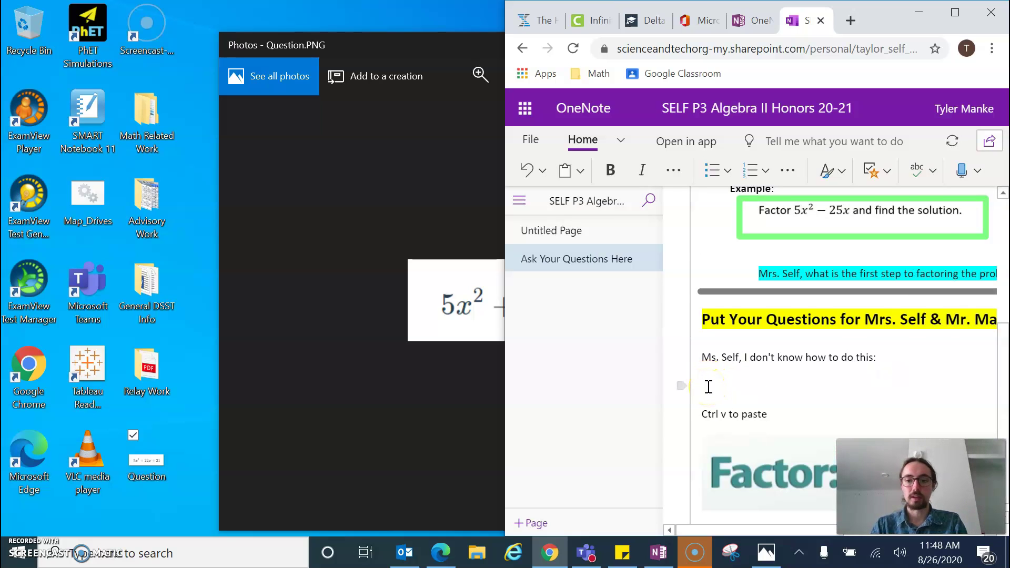
{"action": "key", "text": "ctrl+v"}
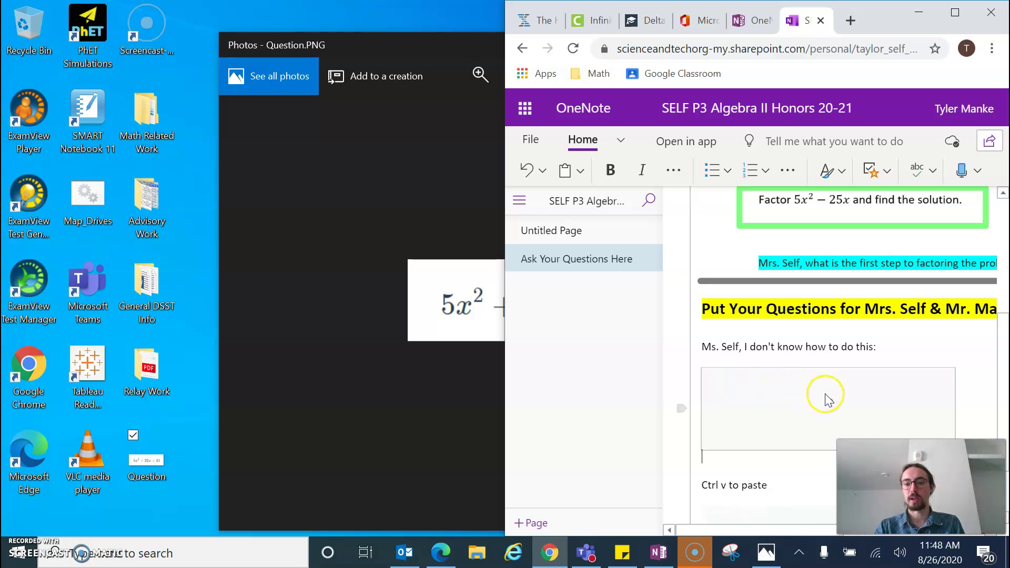
{"action": "scroll", "coordinate": [826, 399], "scroll_direction": "down", "scroll_amount": 2}
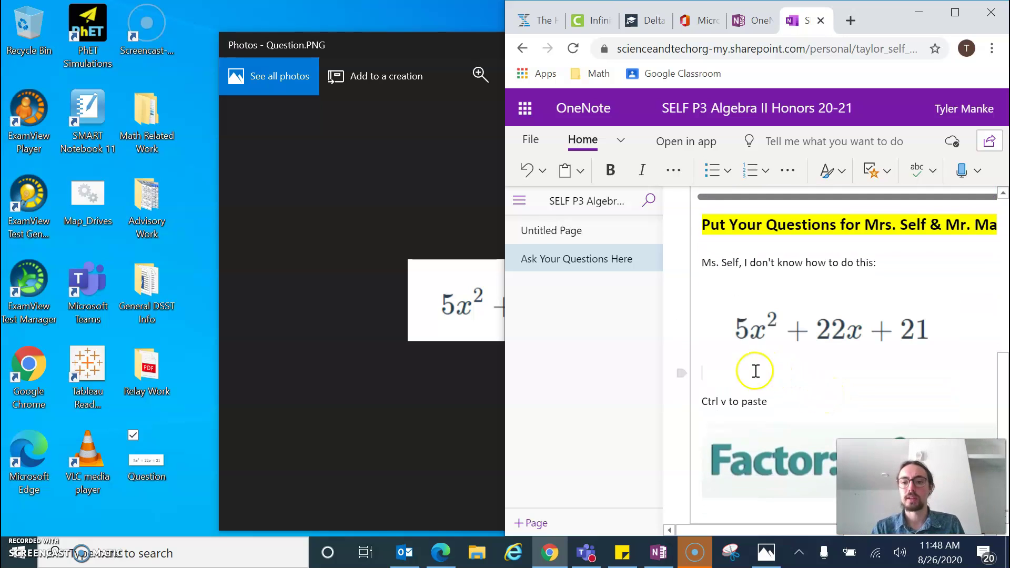
Step: Add the line "Not sure how to do this one..." directly above the pasted problem image
{"action": "left_click", "coordinate": [758, 291]}
{"action": "left_click", "coordinate": [751, 275]}
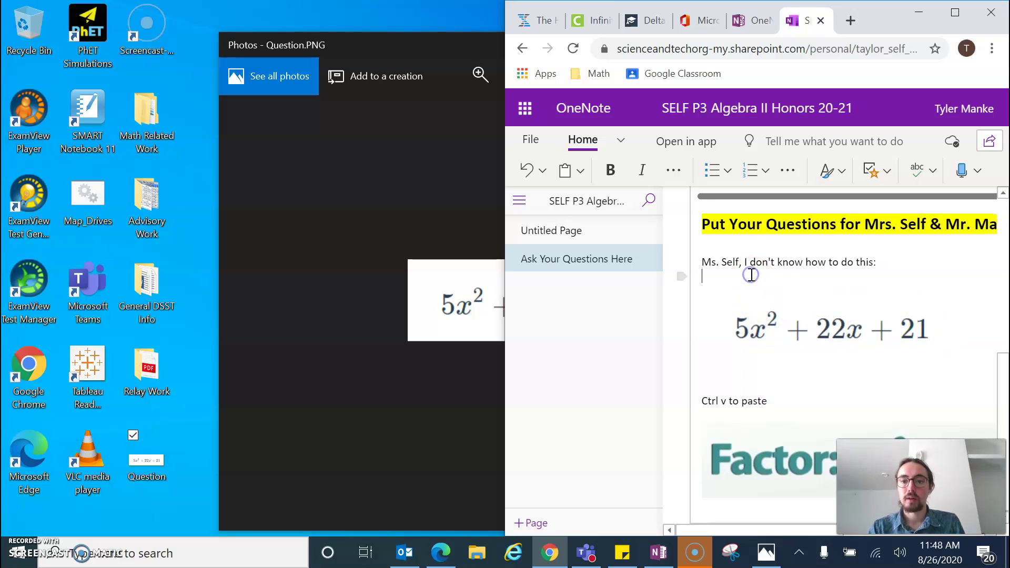
{"action": "key", "text": "Return"}
{"action": "left_click", "coordinate": [729, 297]}
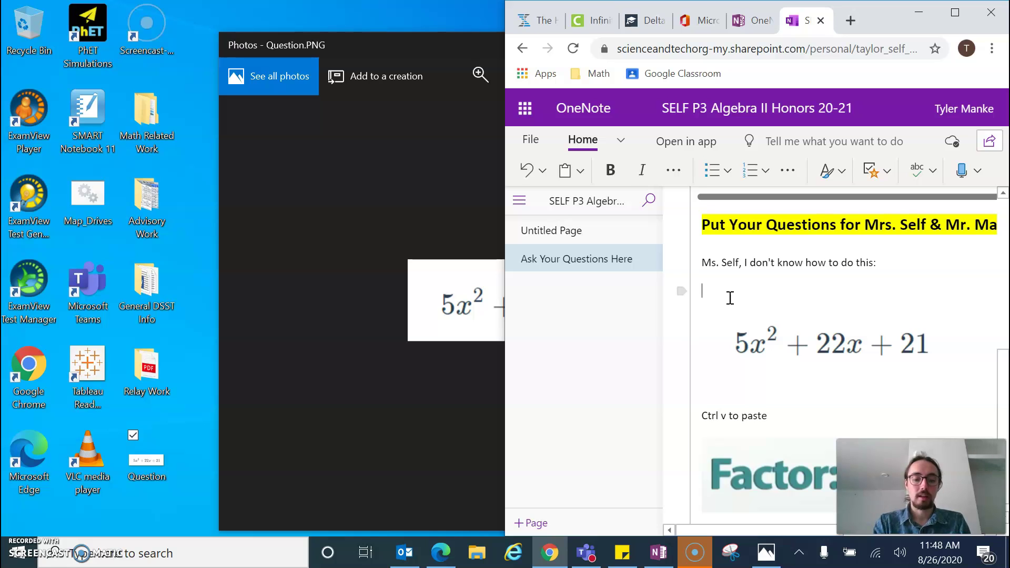
{"action": "type", "text": "Not sure"}
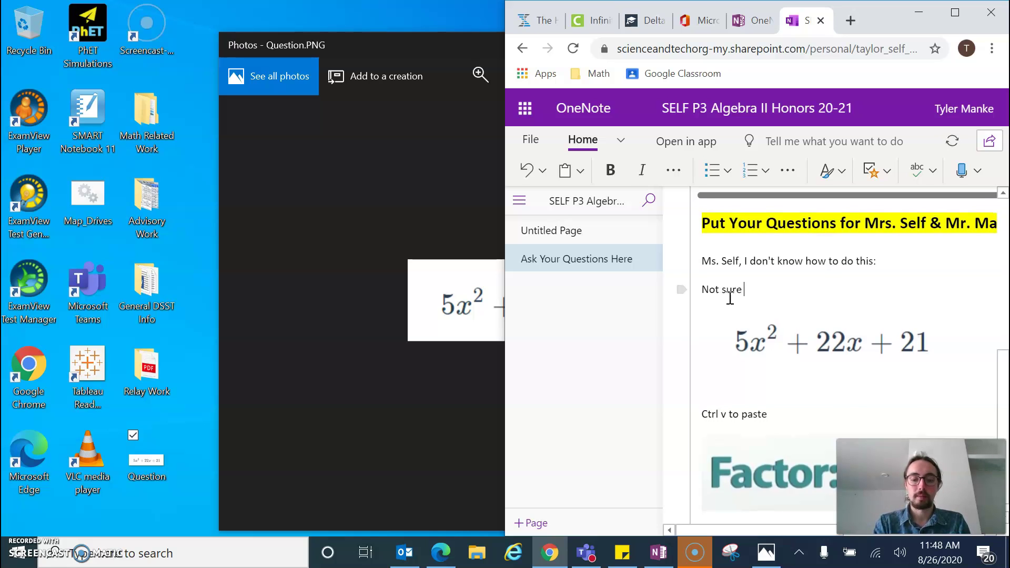
{"action": "type", "text": " how to do this one"}
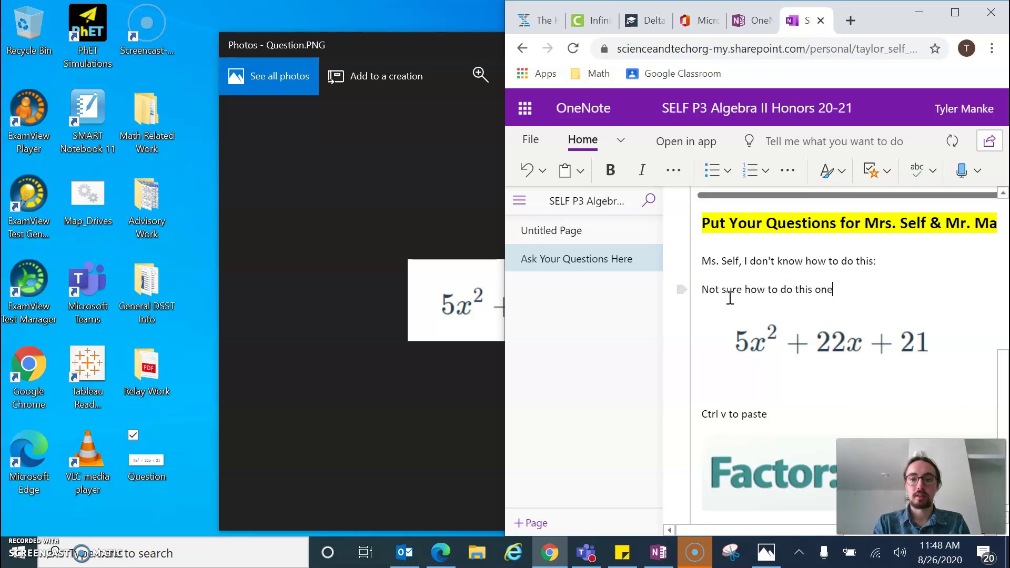
{"action": "type", "text": "..."}
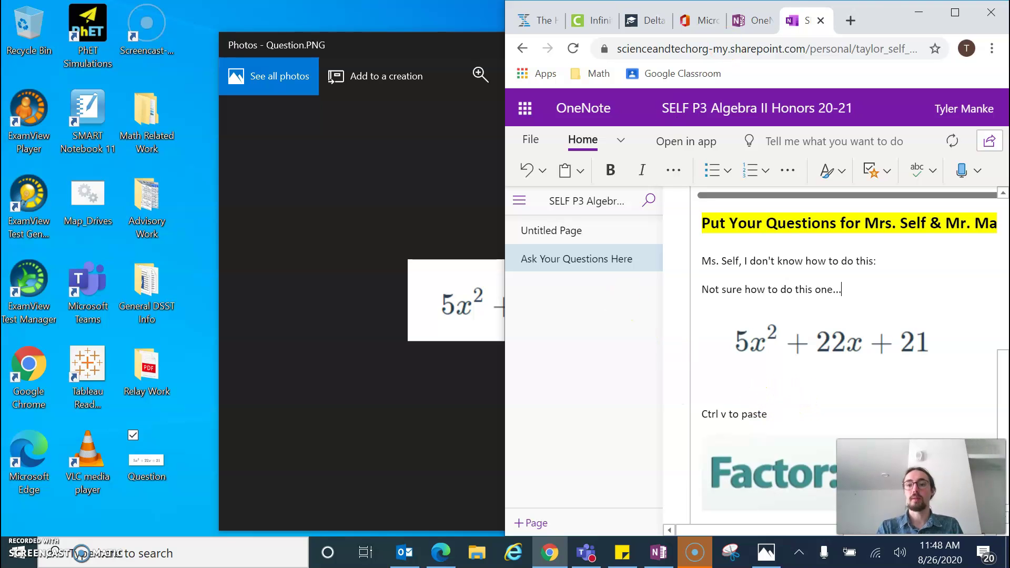
Step: Maximize the browser window and close the notebook and OneNote Class Notebook tabs
{"action": "left_click_drag", "start_coordinate": [879, 21], "coordinate": [566, 21]}
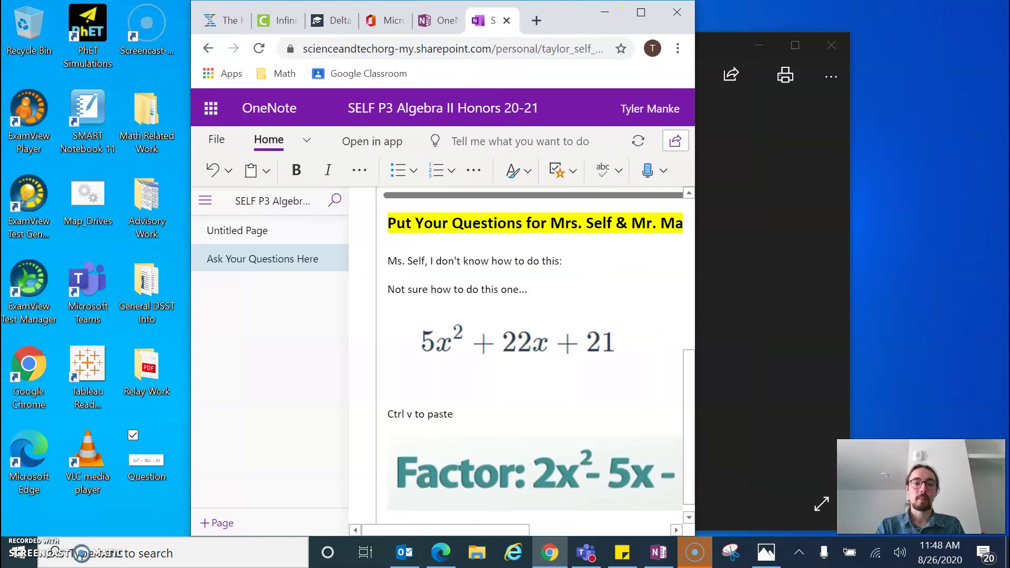
{"action": "left_click", "coordinate": [640, 13]}
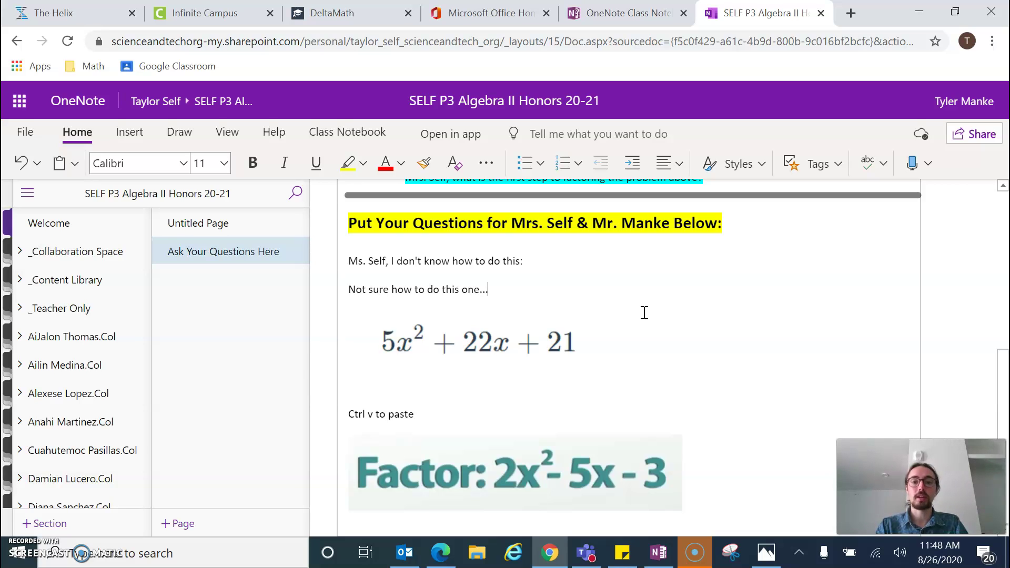
{"action": "left_click", "coordinate": [819, 14]}
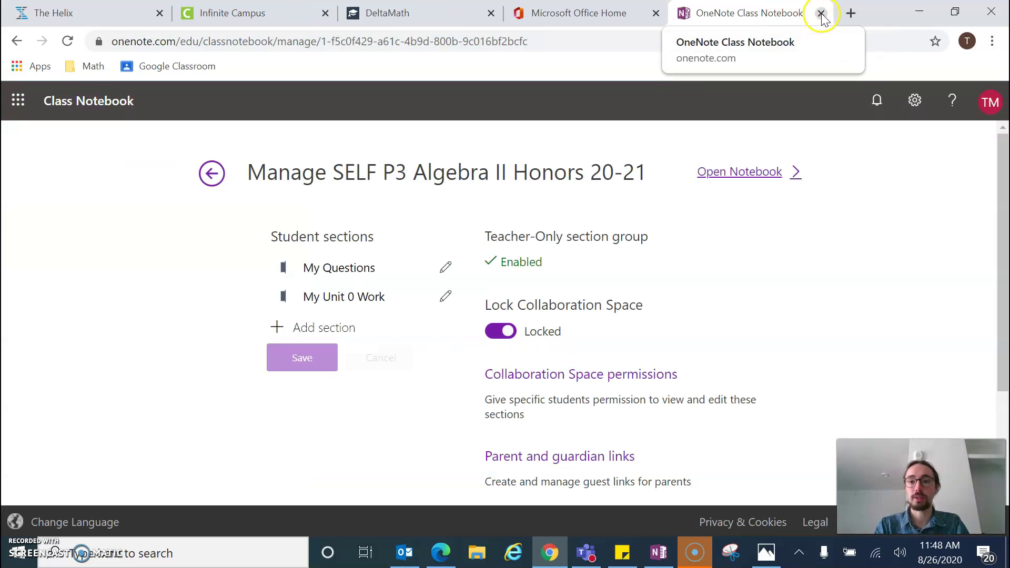
{"action": "left_click", "coordinate": [820, 14]}
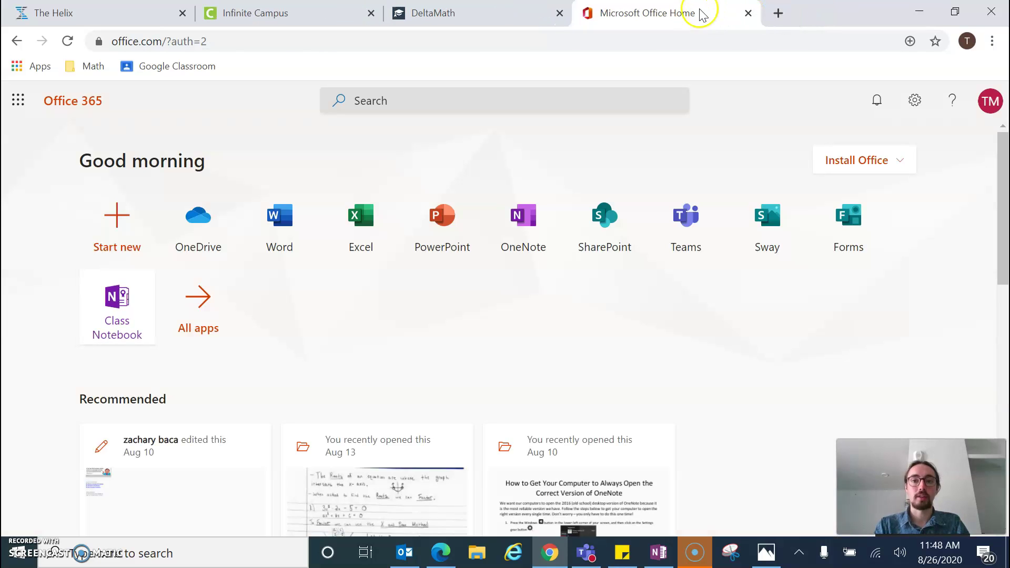
Step: Minimize the browser and close the Photos window showing the Question image
{"action": "left_click", "coordinate": [919, 12]}
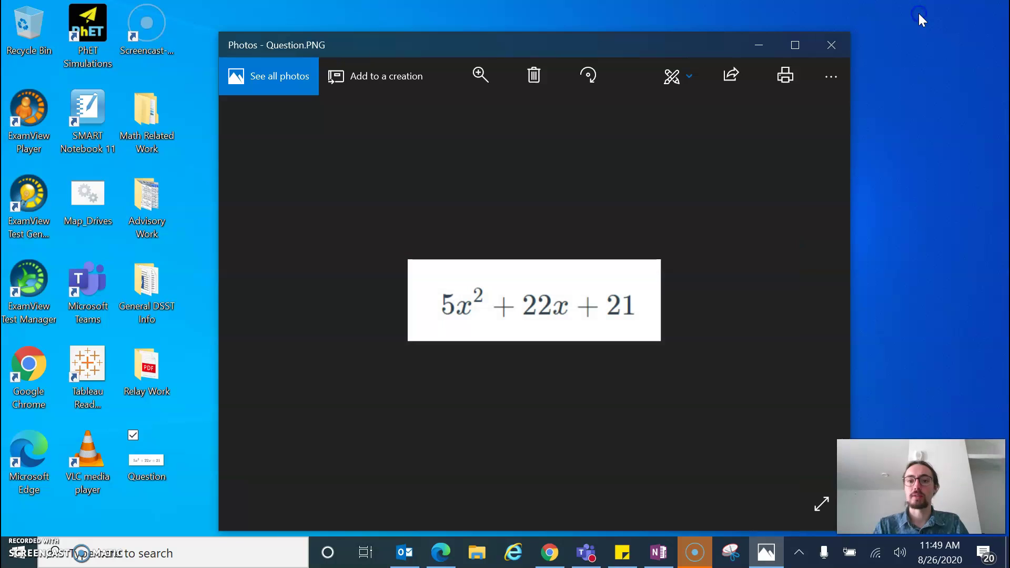
{"action": "left_click", "coordinate": [827, 46]}
{"action": "left_click_drag", "start_coordinate": [621, 272], "coordinate": [449, 225]}
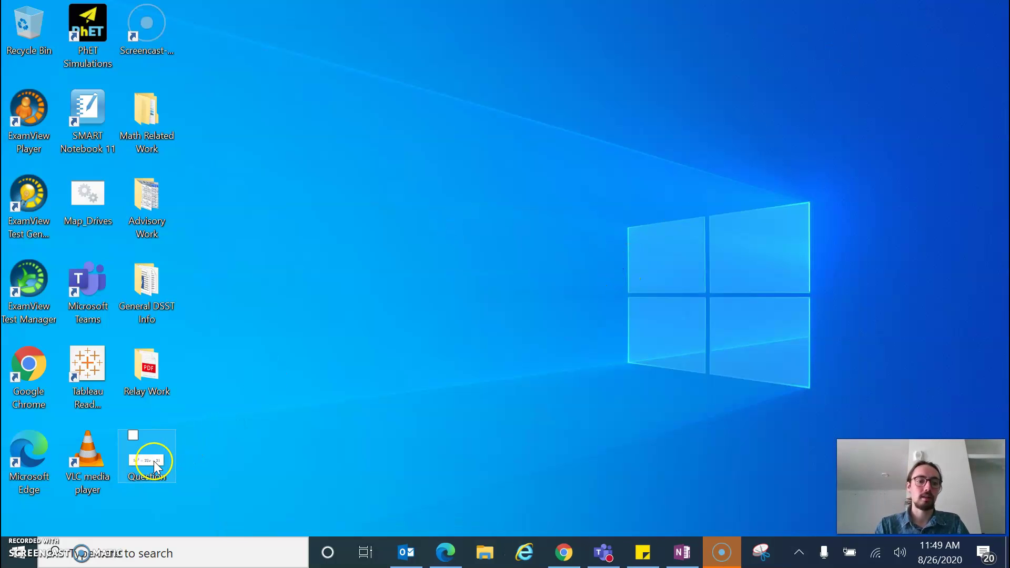
Step: Move the Question image from the desktop to the Recycle Bin and empty the bin, confirming permanent deletion
{"action": "left_click_drag", "start_coordinate": [153, 461], "coordinate": [44, 38]}
{"action": "right_click", "coordinate": [44, 38]}
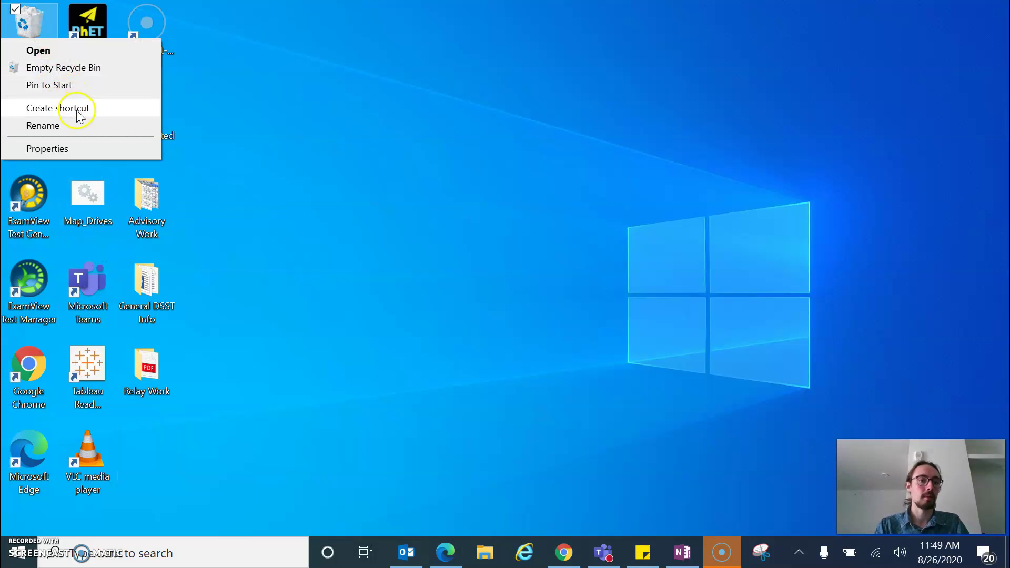
{"action": "left_click", "coordinate": [70, 68]}
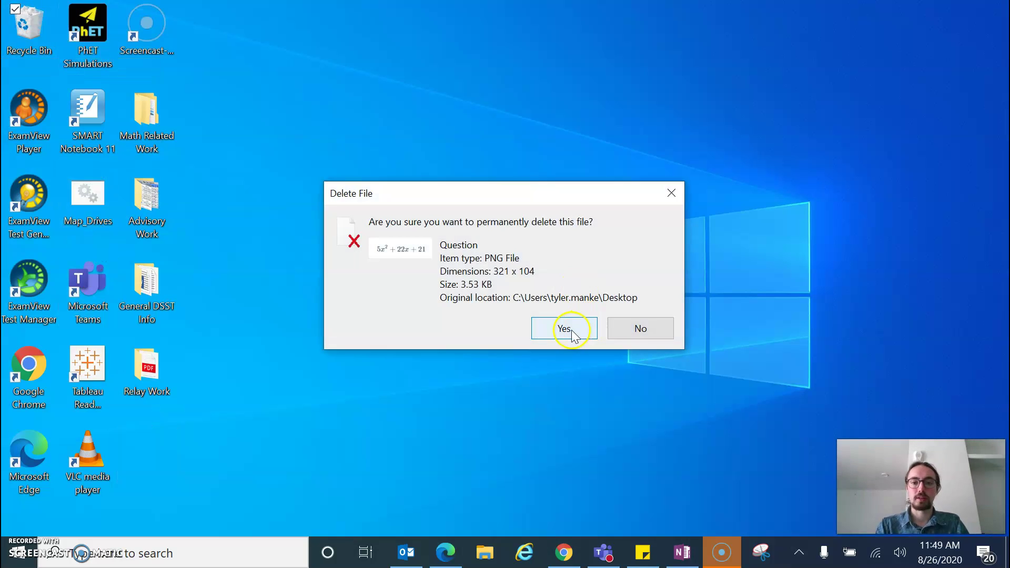
{"action": "left_click", "coordinate": [570, 329]}
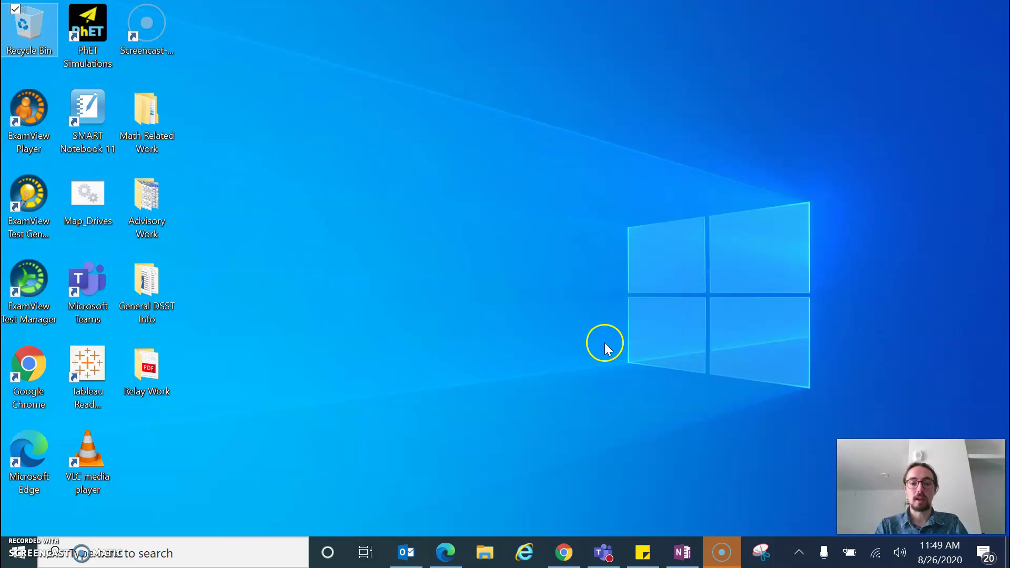